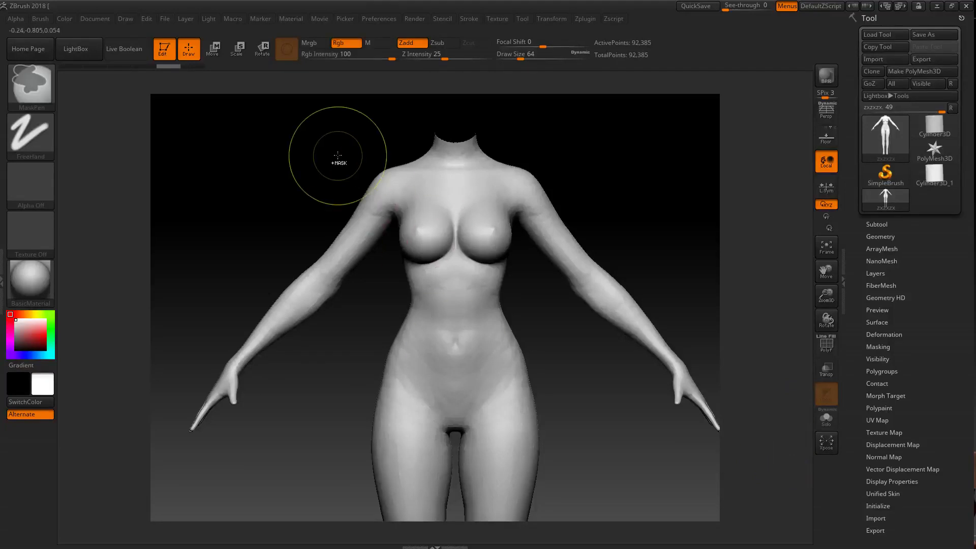
Step: Mask the torso from neck to hips and the upper arms, then trim the mask off the hips
left_click_drag(338, 155, 618, 389, "ctrl")
left_click_drag(327, 87, 599, 323, "ctrl")
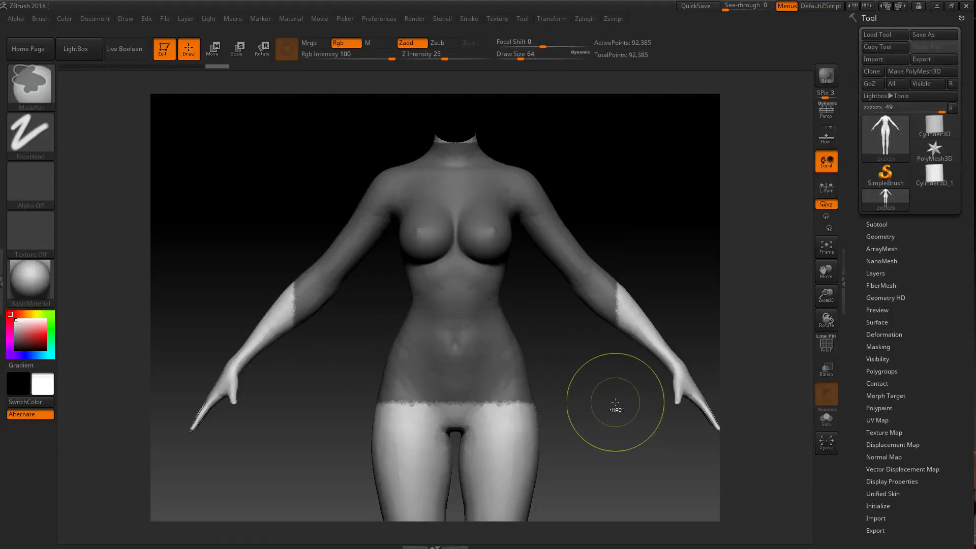
left_click_drag(342, 327, 575, 455, "ctrl")
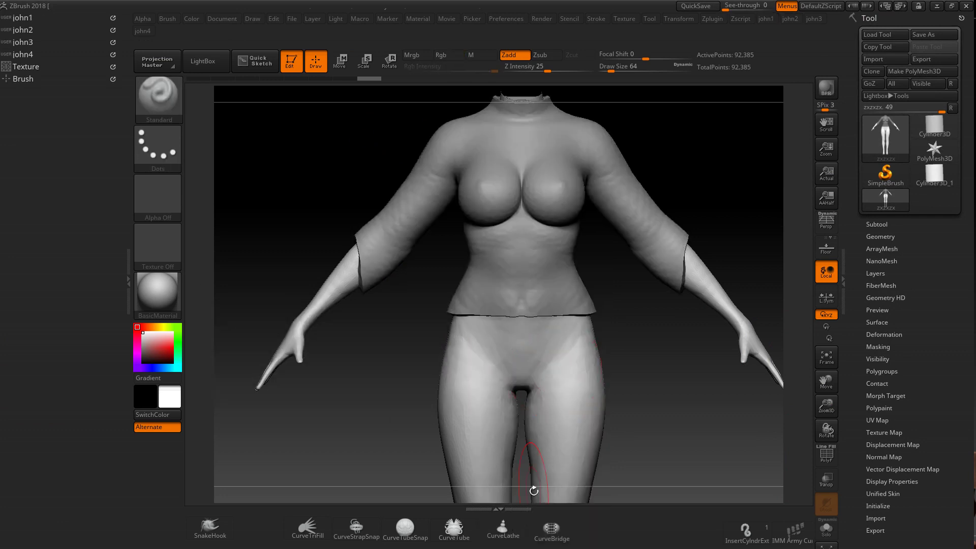
Step: Extract the masked area as a new shirt subtool and hide the body subtool
key("1")
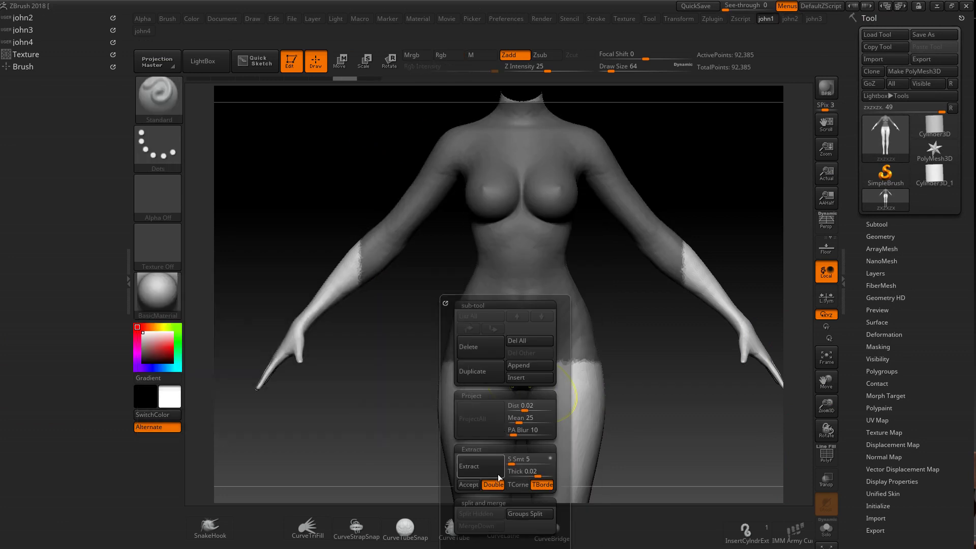
left_click(473, 467)
left_click(469, 484)
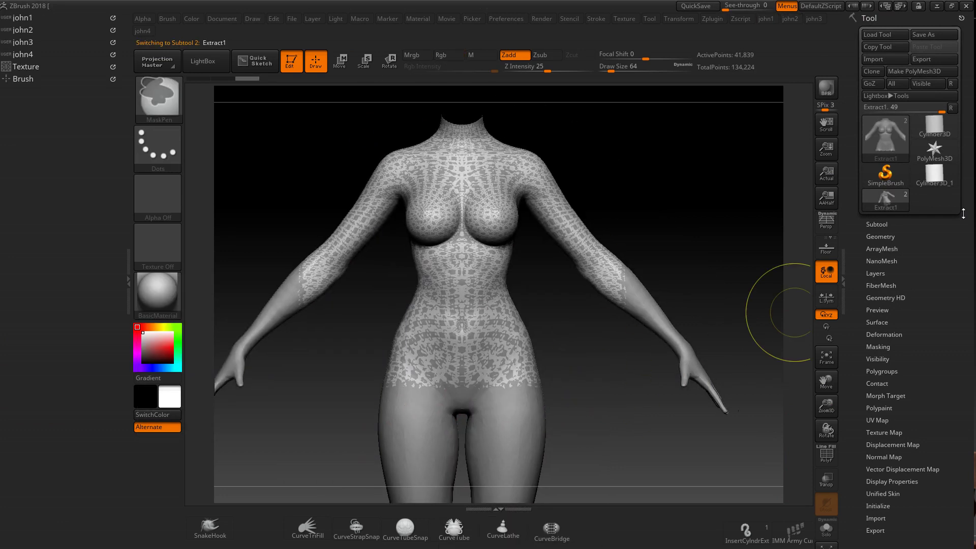
left_click(877, 224)
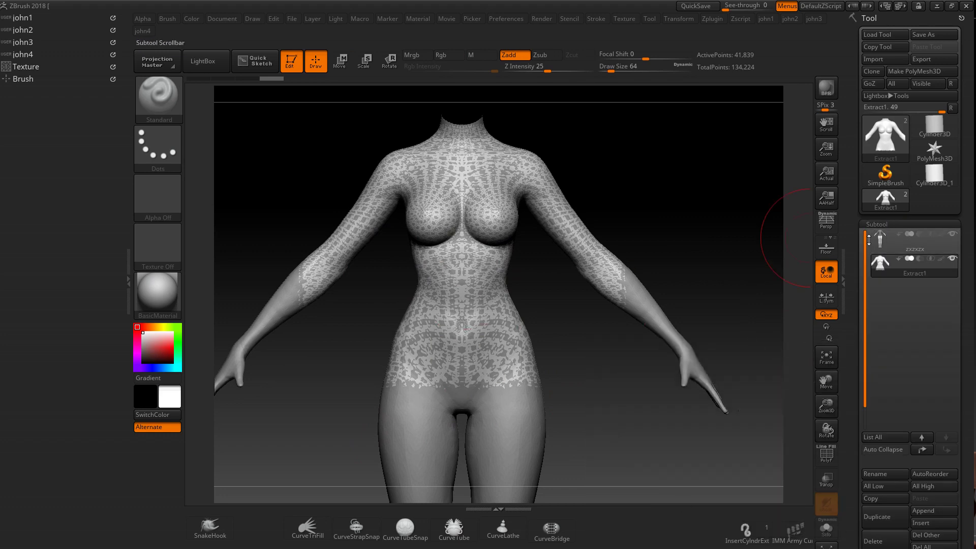
left_click(952, 234)
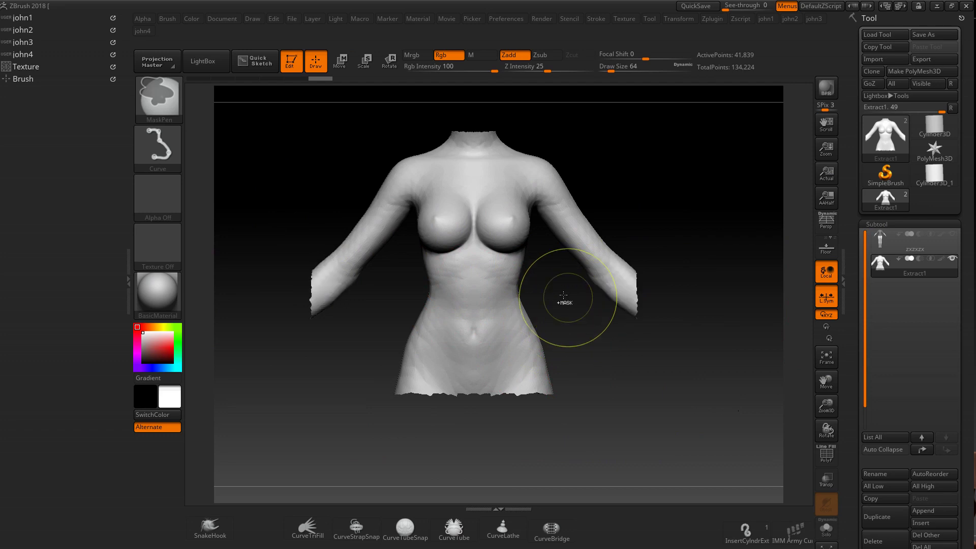
Step: Mask the shirt's lower strip with MaskRect, then hide and delete it to shorten the hem
key("2")
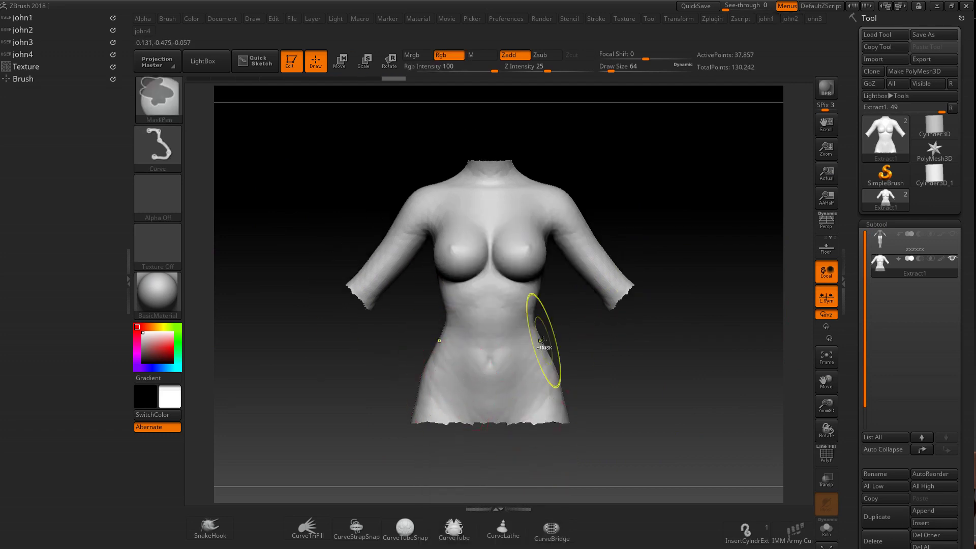
left_click_drag(360, 349, 534, 447)
left_click(526, 165)
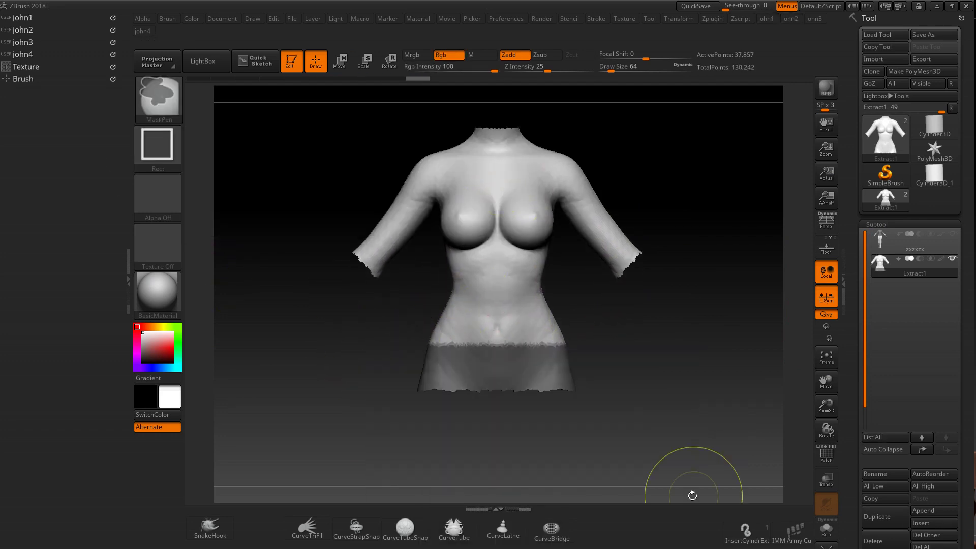
key("3")
left_click(471, 340)
Step: Run ZRemesher twice on Extract1 to get clean quads of about 872 points
key("2")
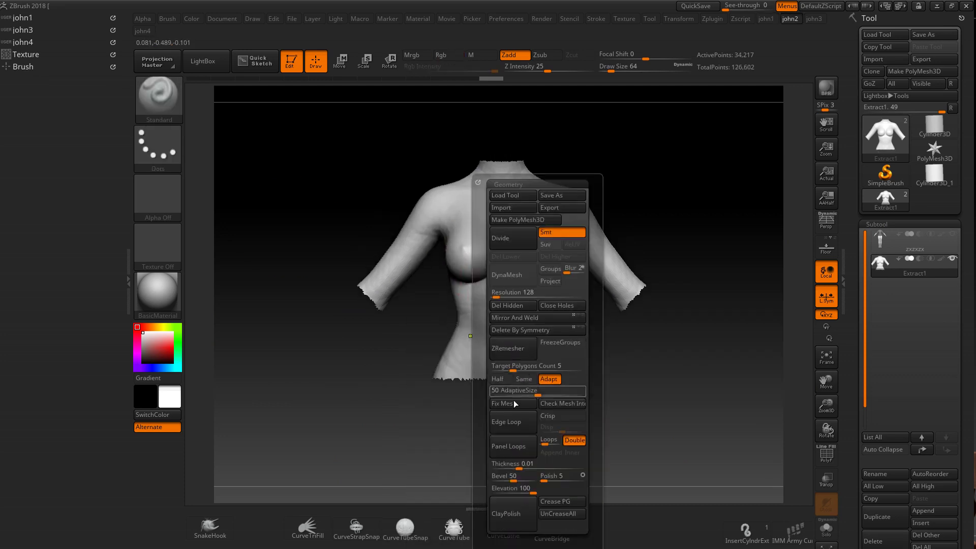
left_click(445, 358)
key("2")
left_click(538, 351)
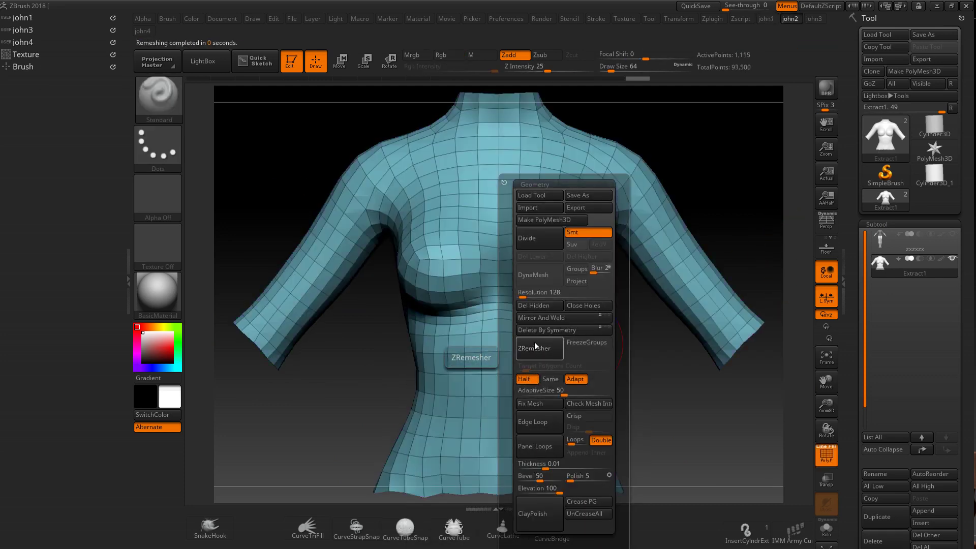
key("2")
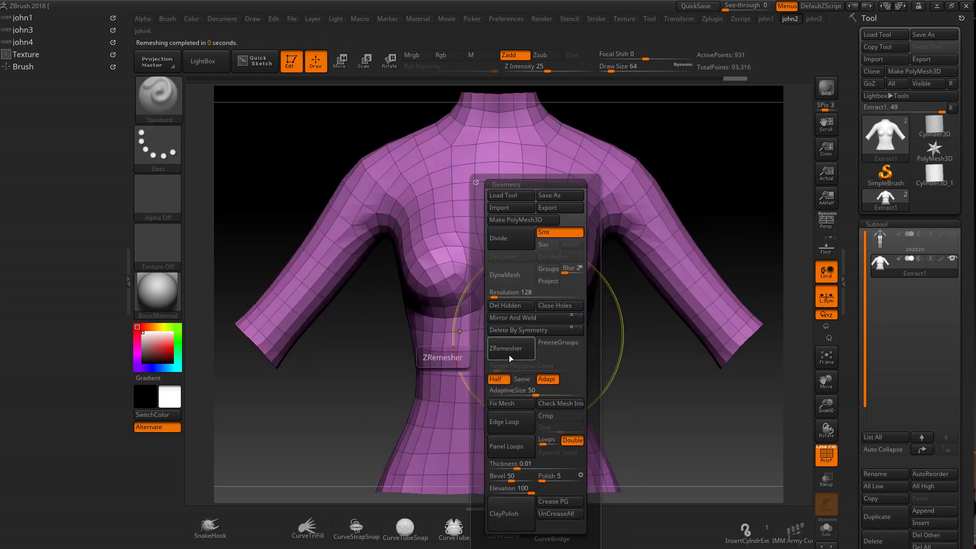
left_click(528, 330)
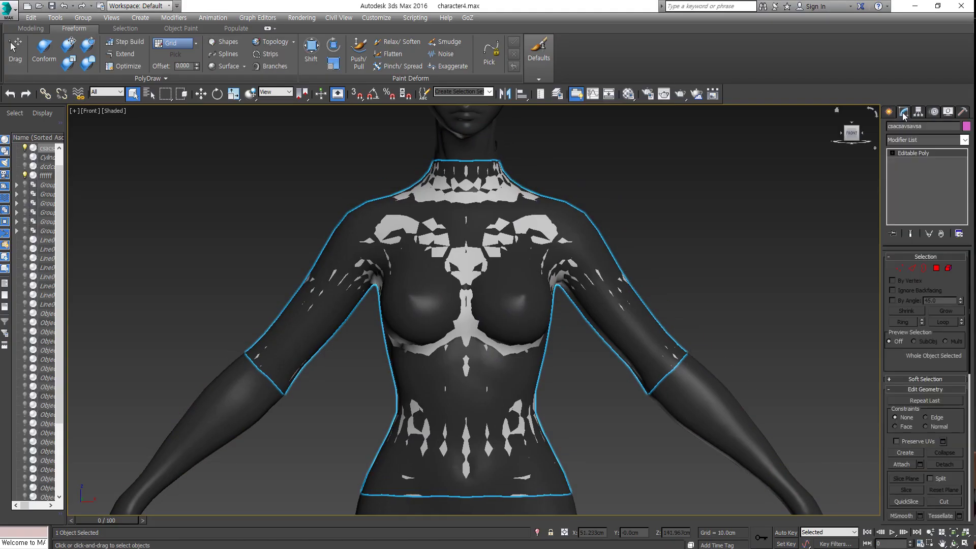
Step: Push the shirt slightly outward off the body and collapse it to Editable Poly
left_click(964, 140)
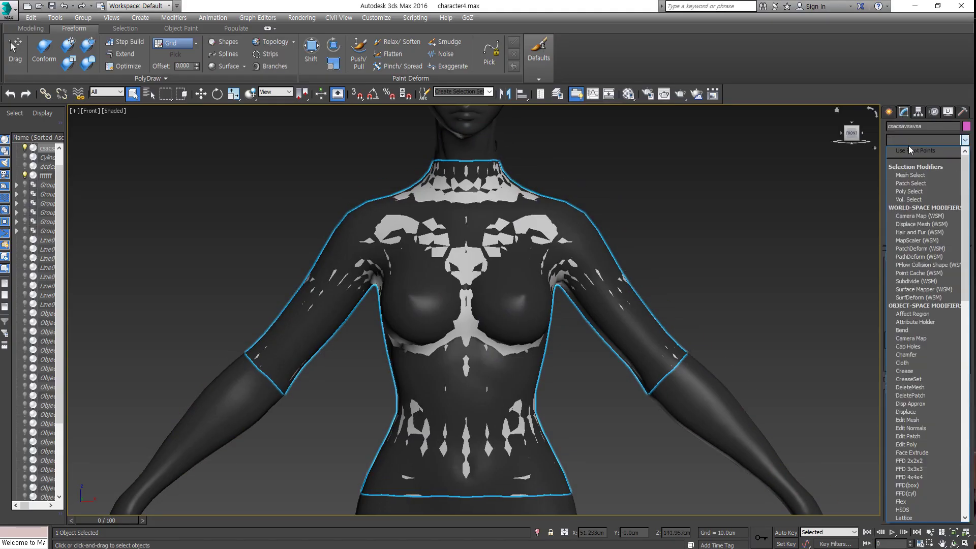
left_click(908, 183)
left_click_drag(962, 269, 961, 265)
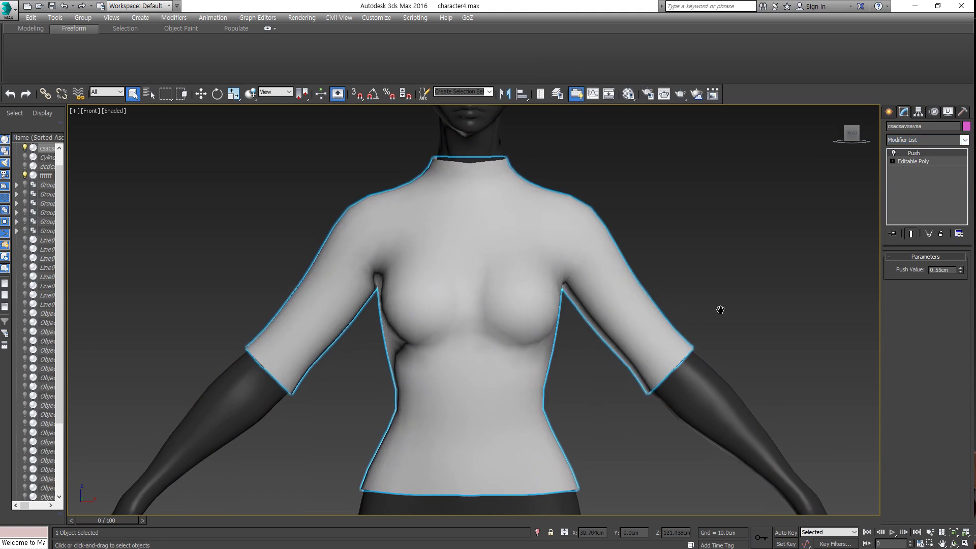
scroll(719, 305, "down", 2)
right_click(664, 216)
left_click(738, 322)
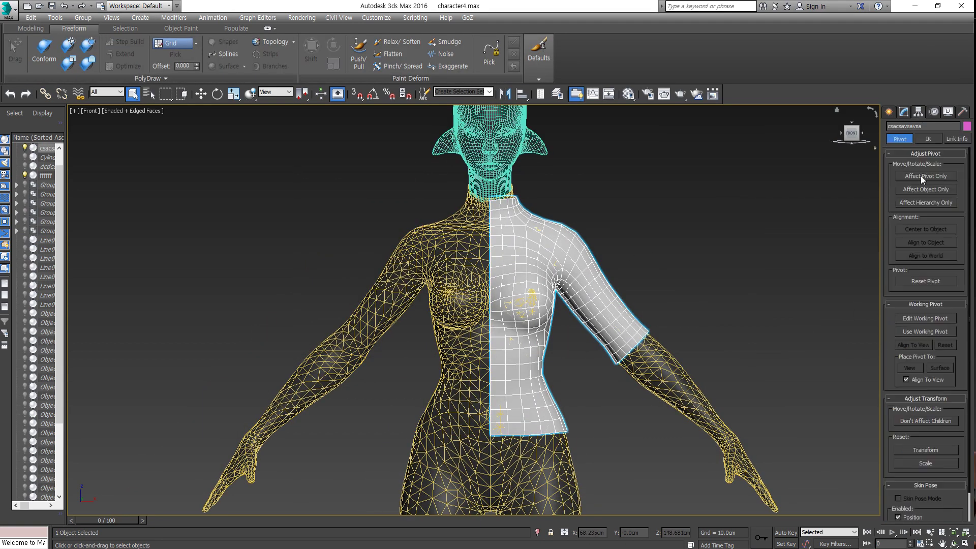
Step: Add a Symmetry modifier and move its mirror plane to the body's centre
left_click(904, 115)
left_click(965, 140)
left_click(915, 360)
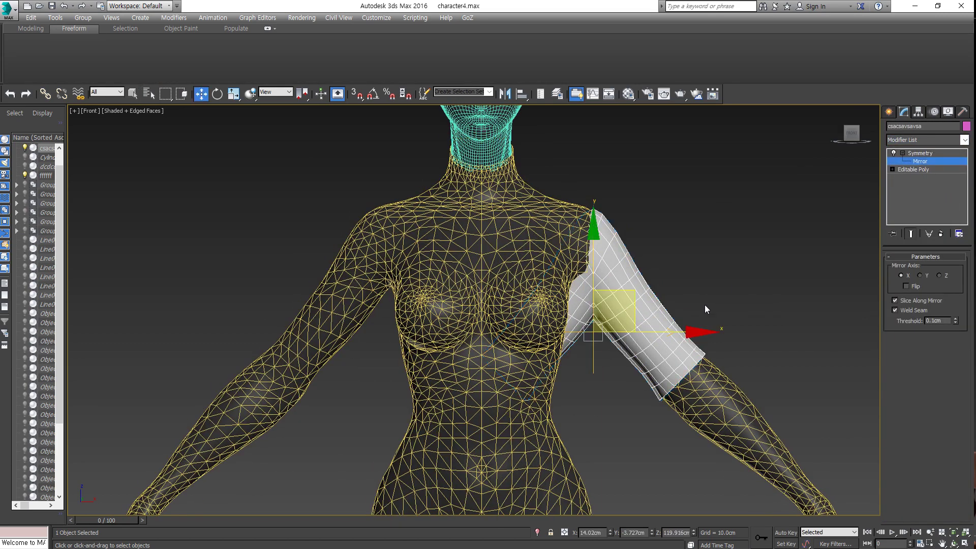
left_click_drag(687, 332, 574, 338)
middle_click_drag(573, 337, 631, 386)
scroll(748, 233, "up", 1)
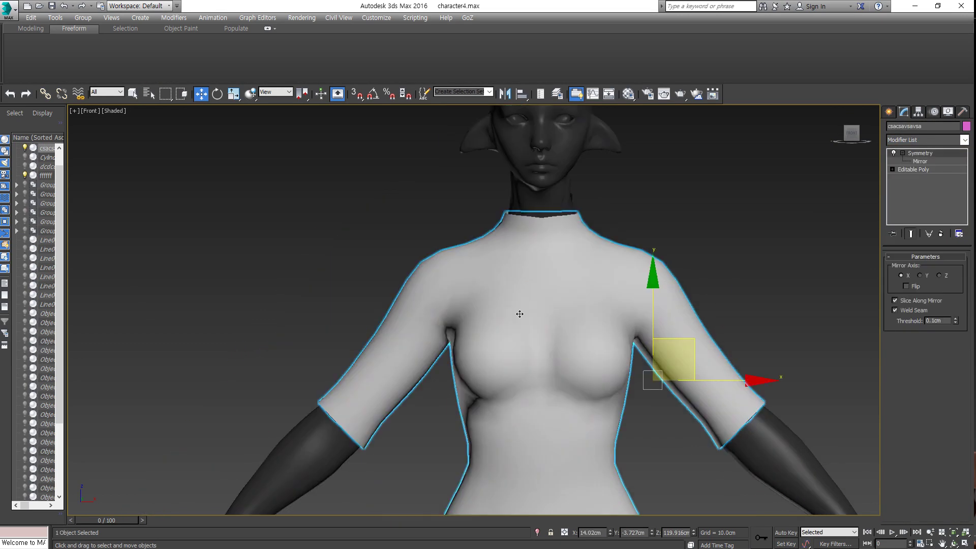
Step: Enter Edge level, inspect the shirt's side, and collapse the Symmetry into the editable poly
left_click(910, 175)
middle_click_drag(600, 326, 595, 257)
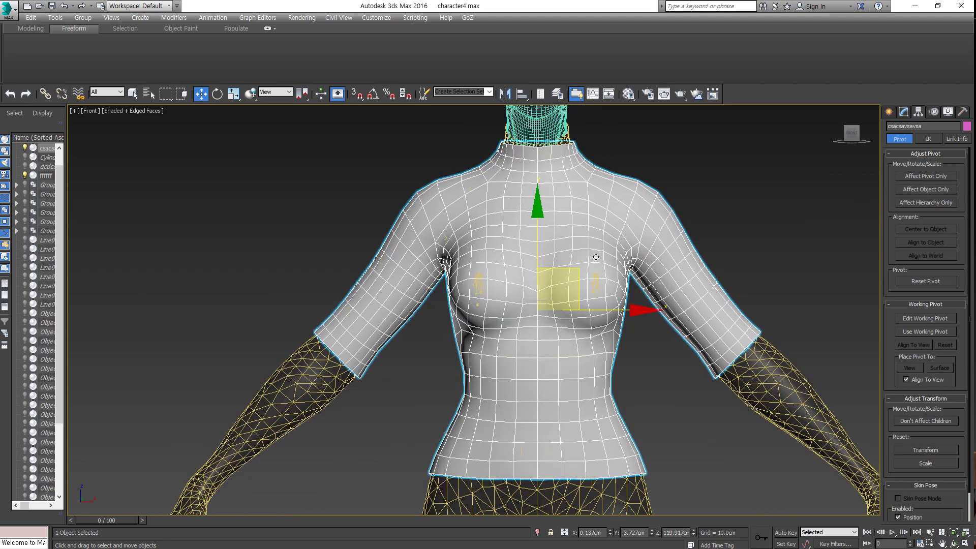
left_click(913, 169)
left_click(909, 186)
scroll(582, 443, "up", 3)
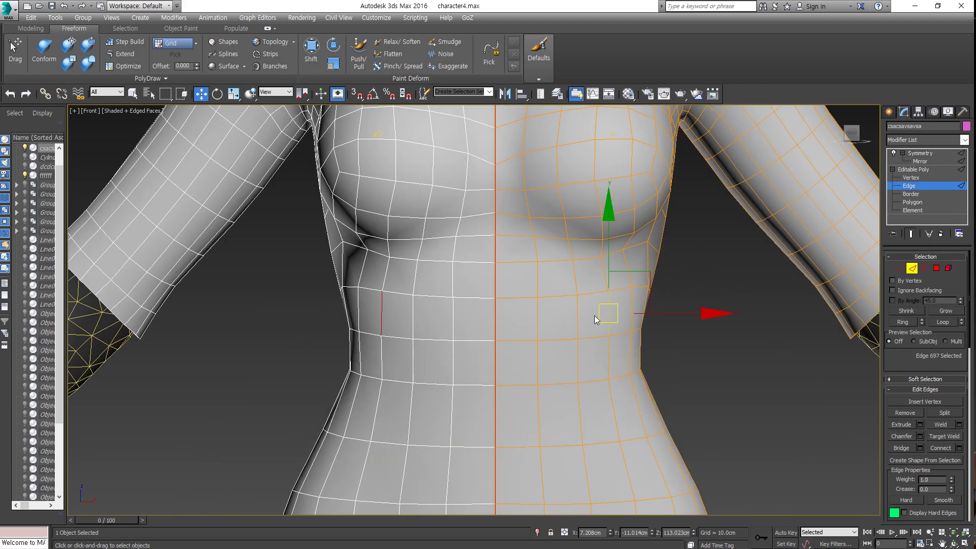
scroll(595, 320, "down", 4)
mouse_move(596, 320)
middle_mouse_down("alt")
mouse_move(518, 290)
mouse_move(457, 238)
mouse_move(429, 278)
mouse_move(505, 286)
mouse_move(461, 232)
middle_mouse_up("alt")
scroll(458, 239, "up", 3)
left_click(455, 237)
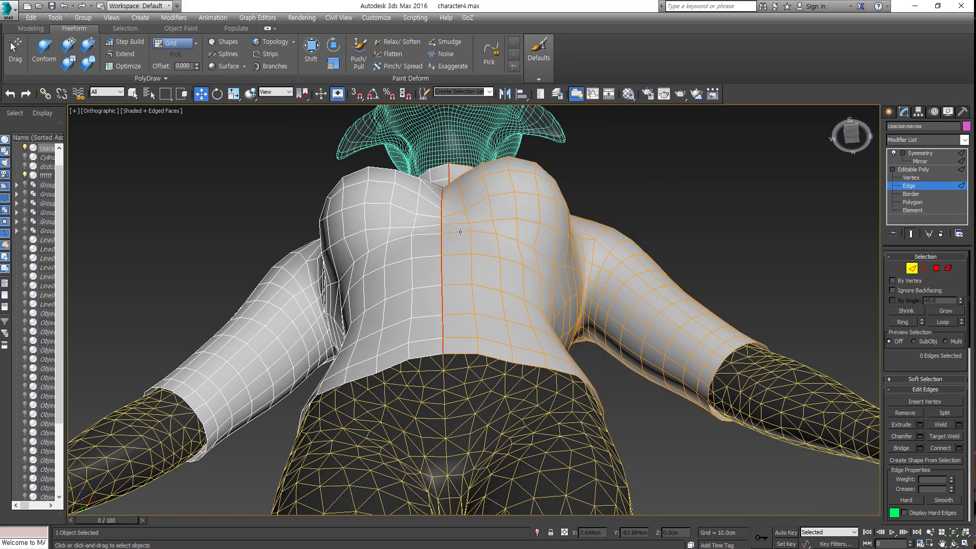
right_click(461, 232)
left_click(588, 345)
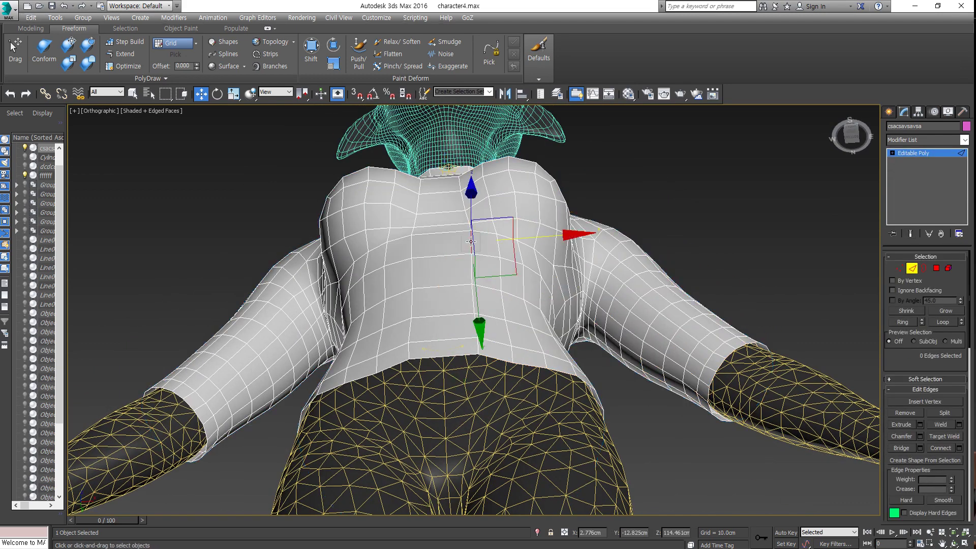
Step: Select the centre edge loop, then box-select and delete the left half's polygons from the front view
double_click(439, 224)
middle_click_drag(440, 224, 483, 269, "alt")
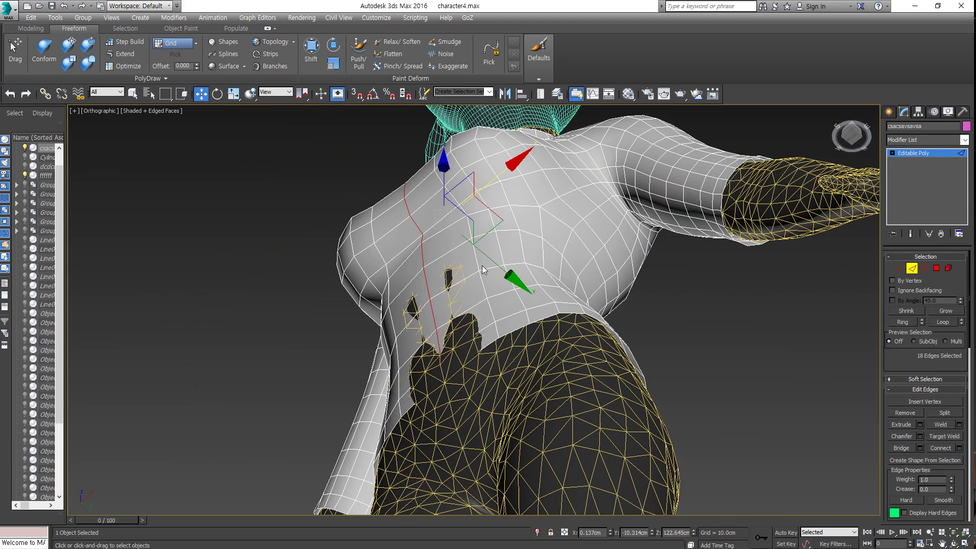
left_click(435, 357)
mouse_move(435, 357)
middle_mouse_down("alt")
mouse_move(497, 324)
mouse_move(458, 316)
middle_mouse_up("alt")
scroll(497, 324, "up", 3)
key("f")
key("4")
scroll(509, 356, "down", 3)
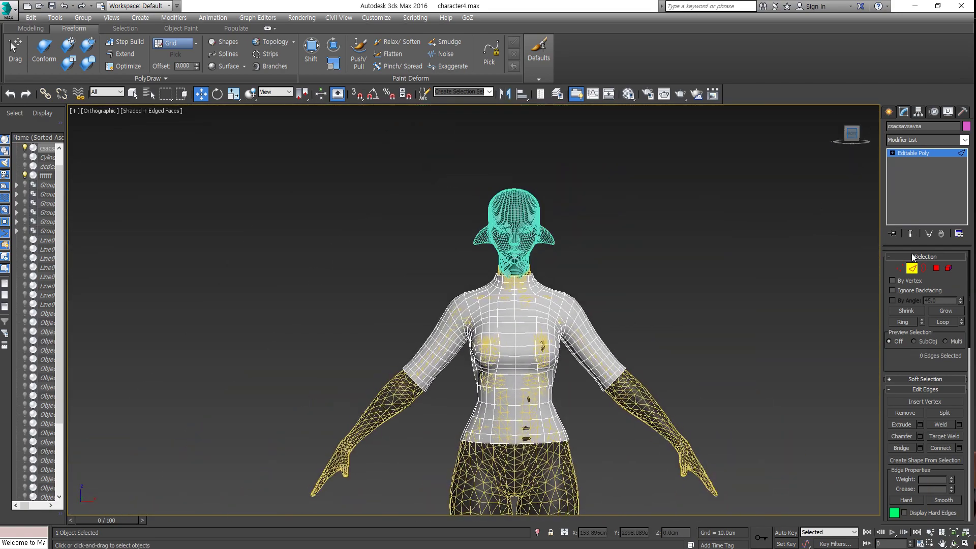
left_click_drag(358, 186, 510, 493)
key("Delete")
scroll(510, 493, "up", 4)
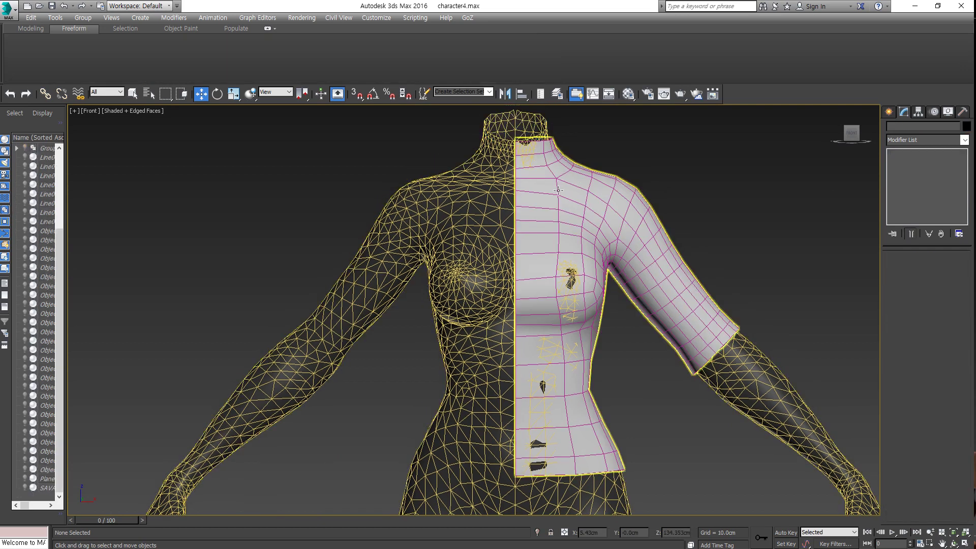
Step: Add a Symmetry modifier to the half shirt to mirror it into a full shirt
scroll(543, 211, "down", 3)
left_click(509, 188)
right_click(508, 192)
left_click(544, 232)
left_click(675, 371)
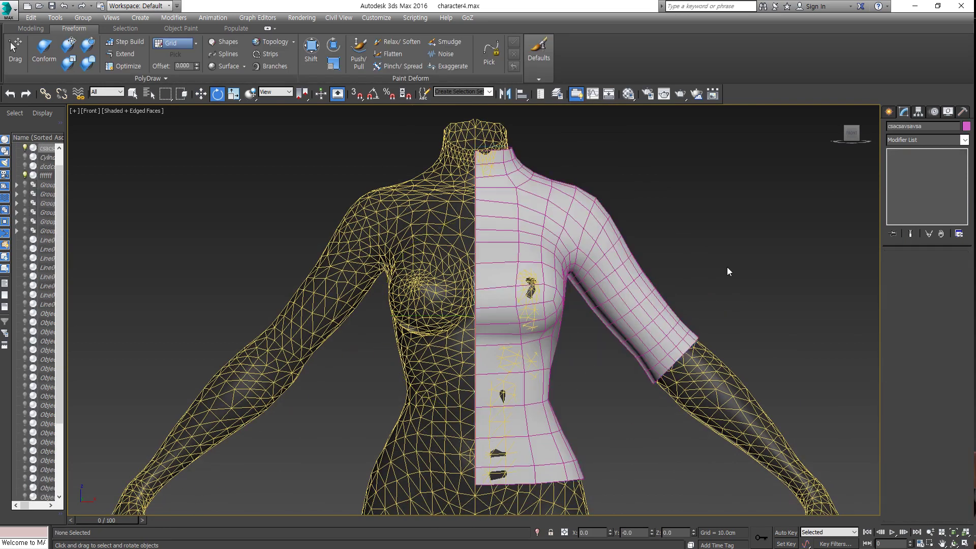
left_click(965, 140)
left_click(915, 305)
mouse_move(676, 273)
middle_mouse_down("alt")
mouse_move(475, 381)
mouse_move(528, 415)
middle_mouse_up("alt")
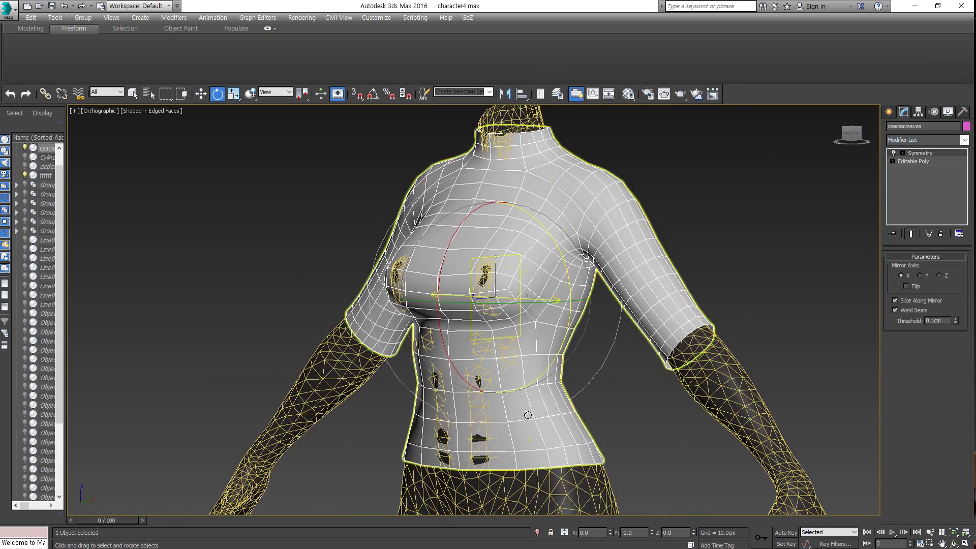
Step: At Edge level, select edges around the armpit while orbiting the chest and back
left_click(913, 179)
scroll(488, 208, "up", 5)
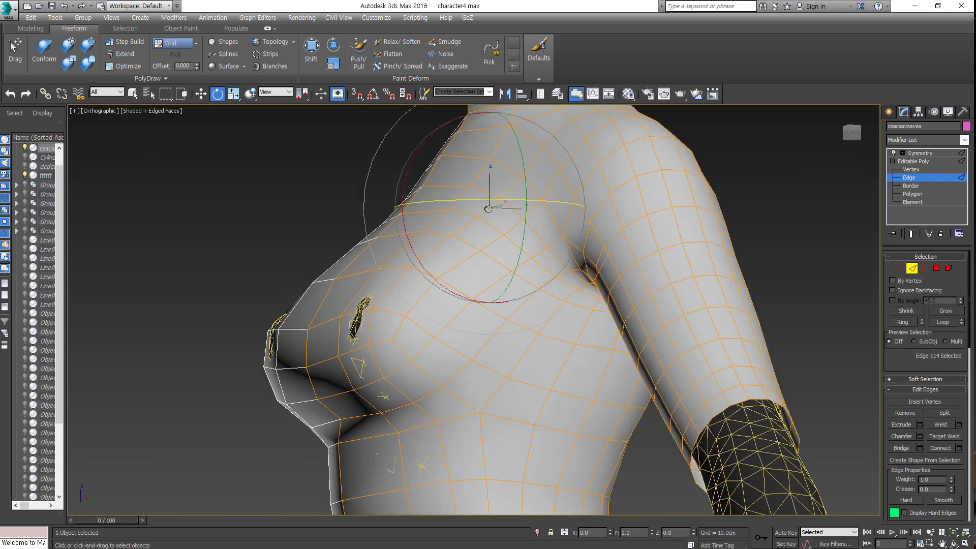
middle_click_drag(512, 232, 516, 260, "alt")
scroll(473, 236, "down", 5)
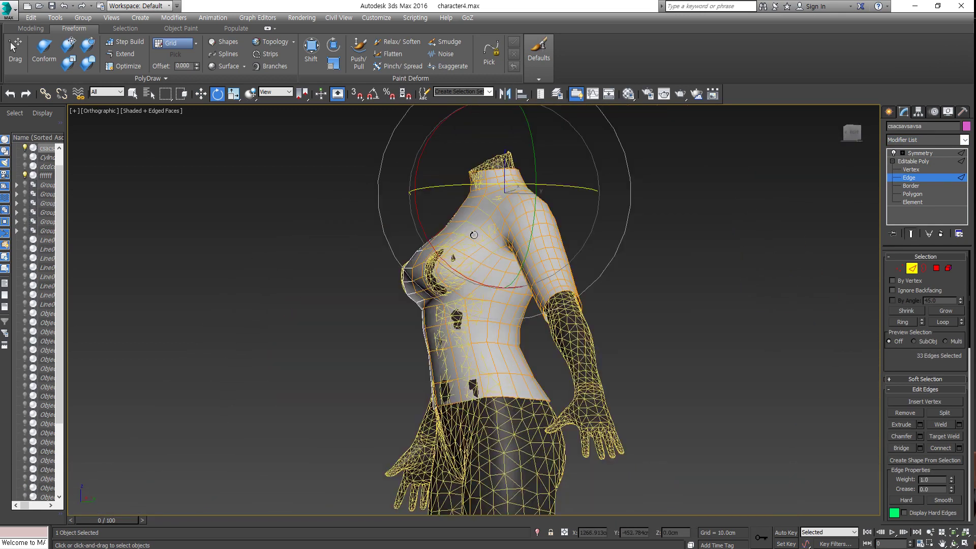
middle_click_drag(474, 237, 462, 270, "alt")
scroll(482, 236, "up", 5)
left_click(513, 222)
scroll(513, 223, "down", 3)
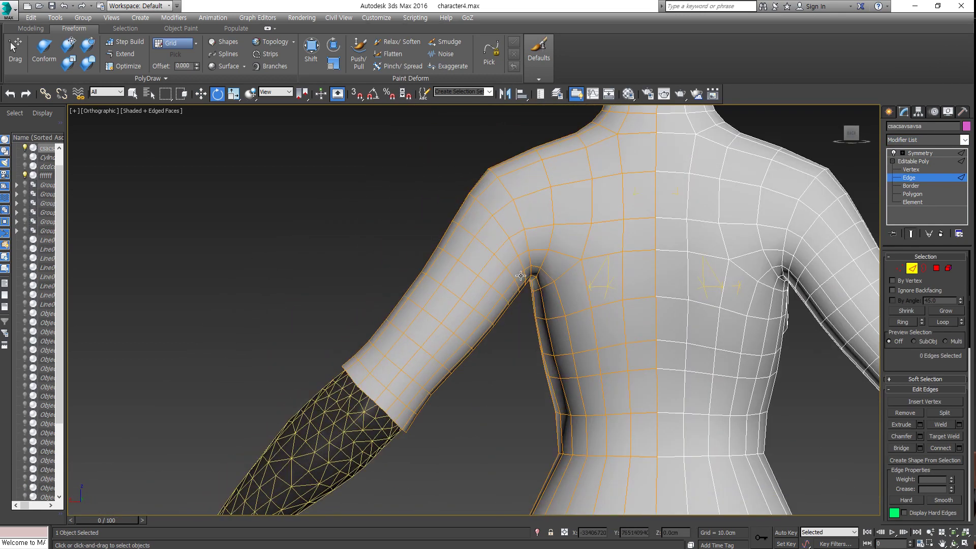
Step: Review the sleeve area from the front view and clear the edge selection
key("f")
scroll(660, 328, "down", 3)
scroll(602, 254, "up", 6)
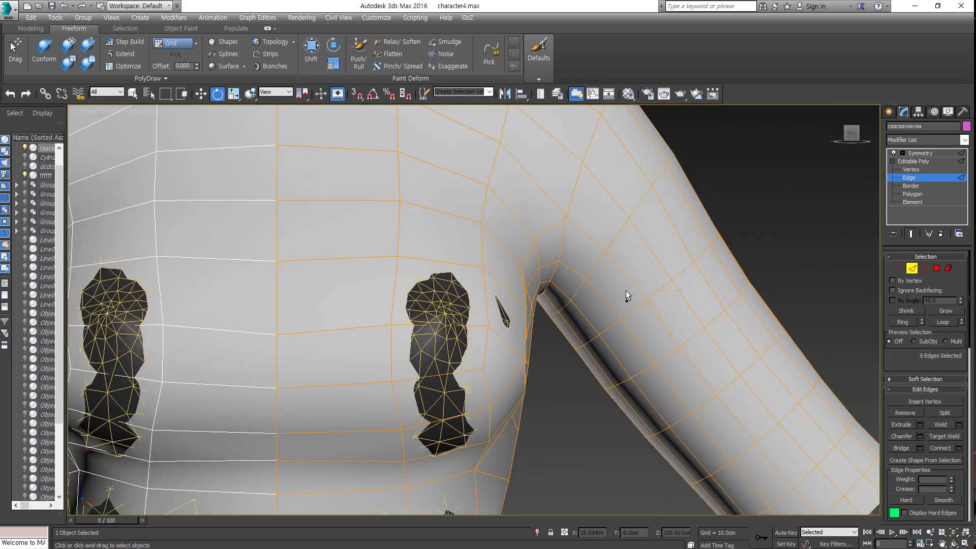
scroll(630, 320, "down", 3)
left_click(673, 342)
scroll(673, 342, "down", 3)
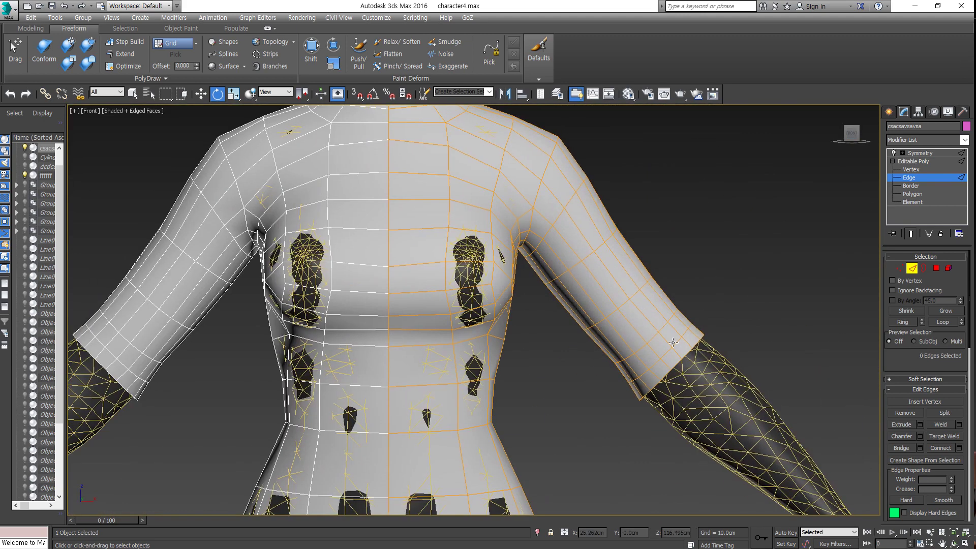
scroll(648, 349, "down", 3)
left_click(632, 404)
scroll(712, 305, "up", 5)
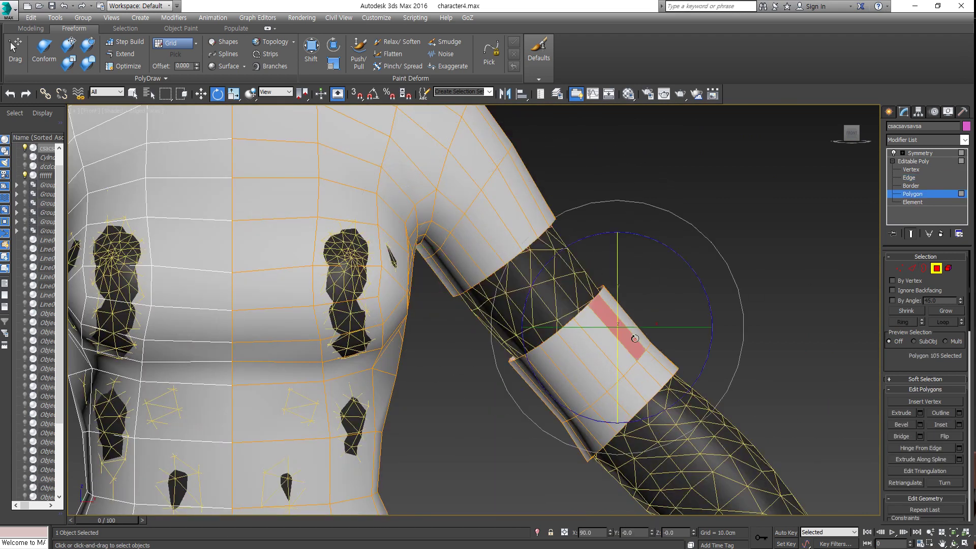
Step: Clone the shirt by Shift-moving a copy off to the right of the body
left_click(920, 153)
key("w")
scroll(661, 305, "down", 5)
scroll(457, 255, "down", 3)
left_click_drag(458, 255, 685, 254, "shift")
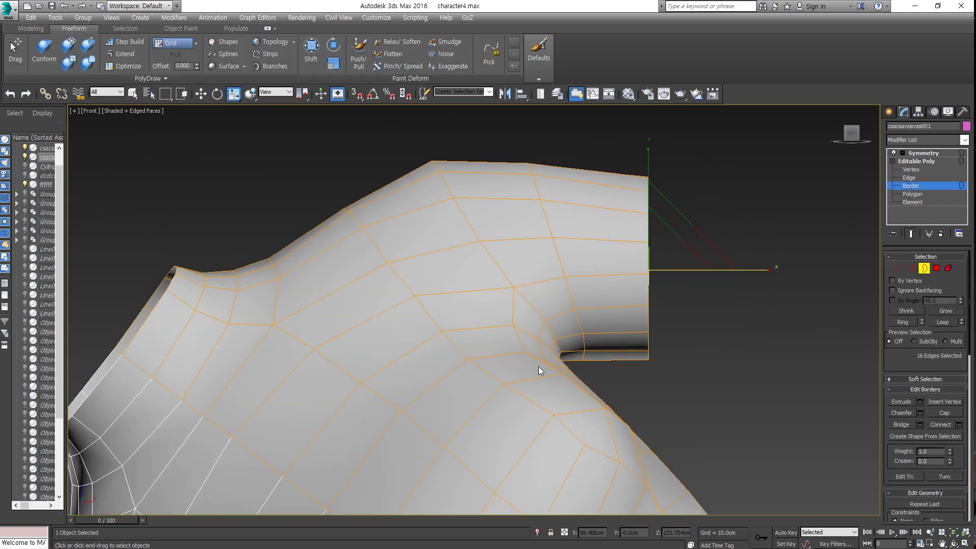
Step: Select the sleeve-opening edge loop at the shoulder junction, ready for scaling
scroll(368, 383, "down", 4)
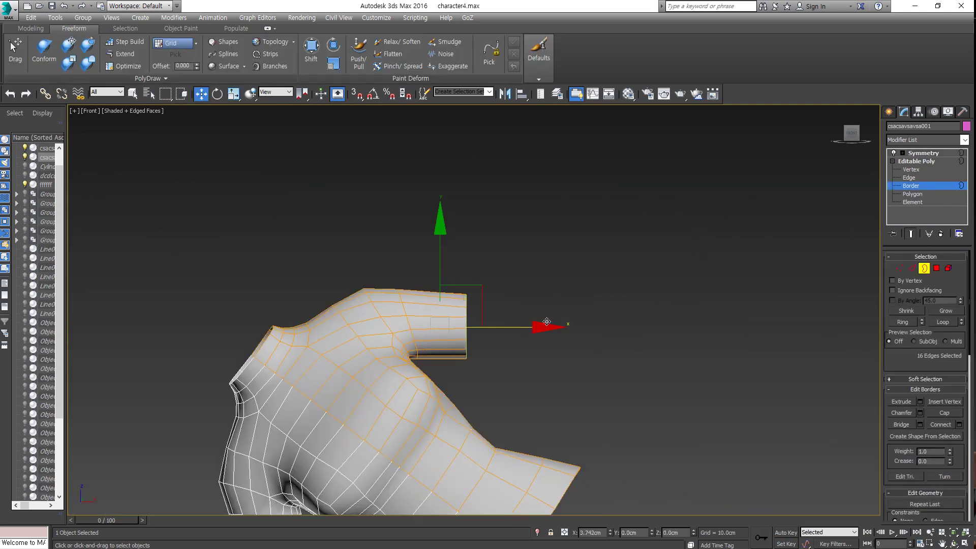
scroll(684, 249, "down", 3)
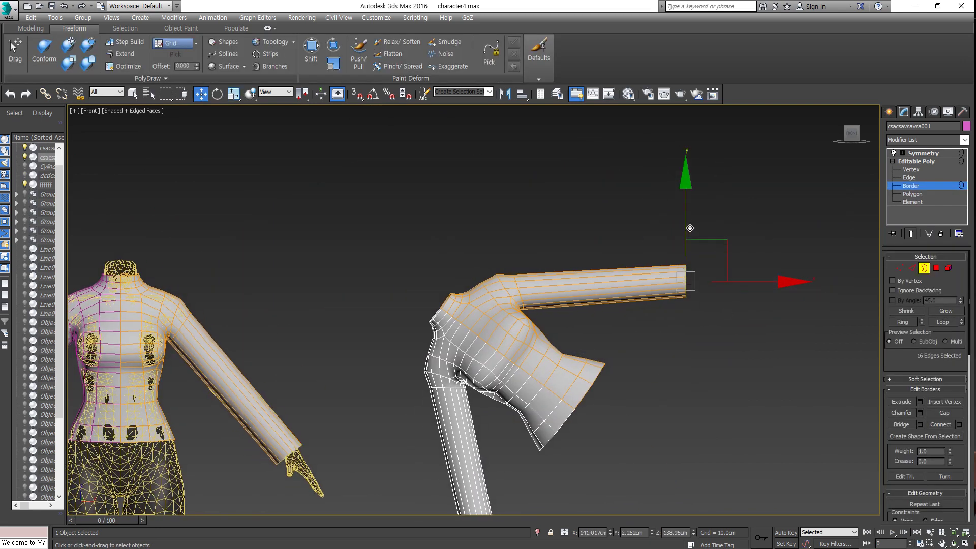
scroll(520, 319, "up", 5)
middle_click_drag(500, 290, 542, 308)
key("alt+l")
key("r")
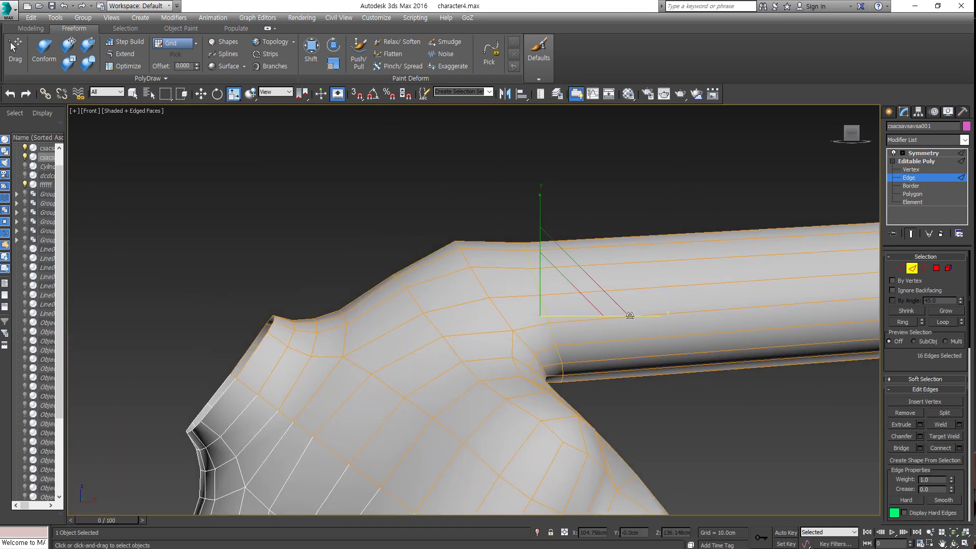
Step: Scale and pull the sleeve loop out into long sleeves reaching the wrists
scroll(647, 319, "down", 4)
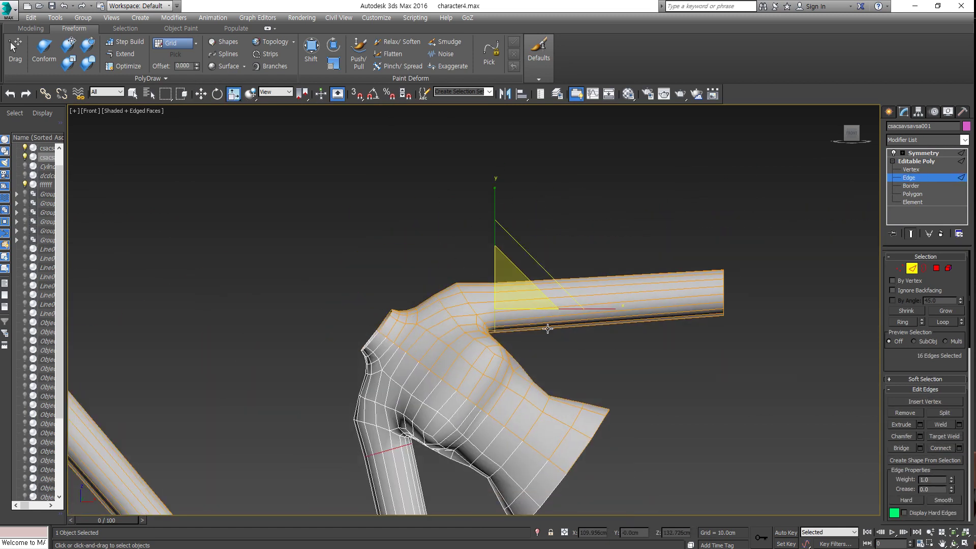
scroll(543, 333, "up", 1)
scroll(310, 320, "up", 3)
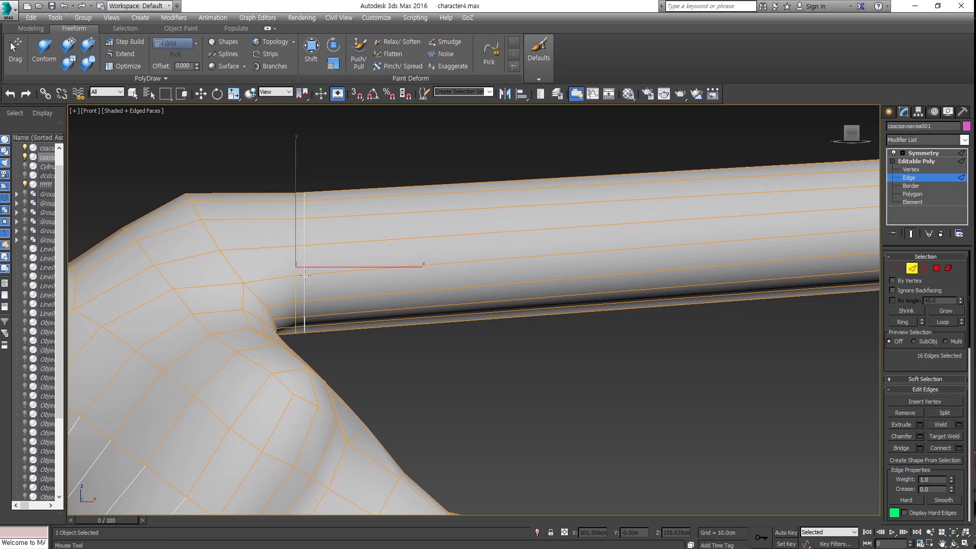
scroll(432, 277, "down", 5)
key("w")
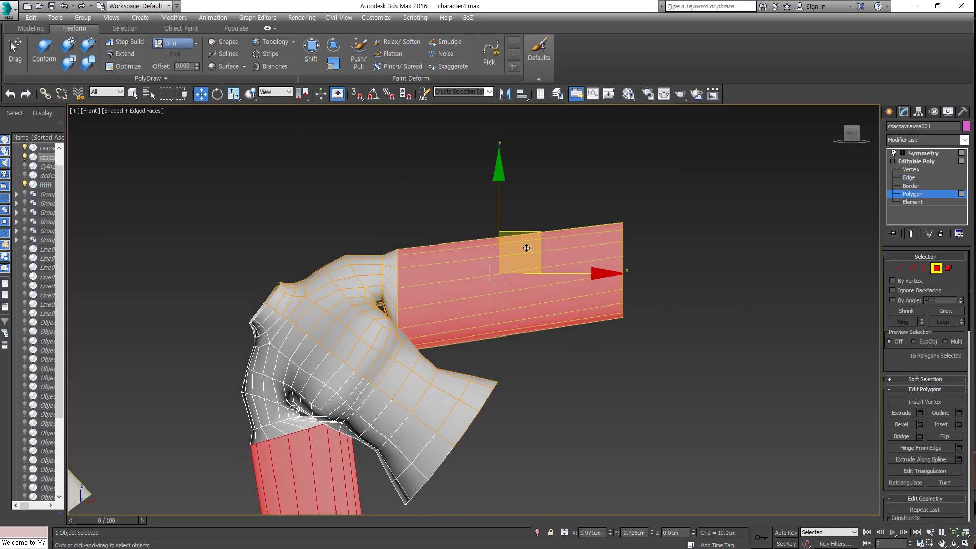
scroll(610, 275, "down", 2)
scroll(702, 305, "down", 4)
left_click(542, 219)
Step: At Edge level, rotate the sleeve edge loops from the front view to start flaring them
scroll(542, 218, "up", 3)
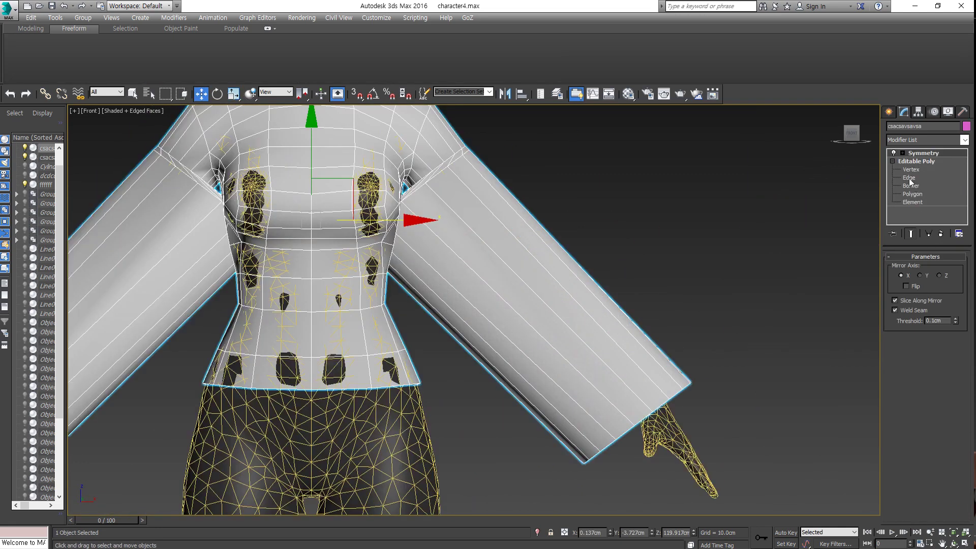
left_click(909, 178)
scroll(452, 218, "up", 4)
middle_click_drag(471, 204, 528, 202, "alt")
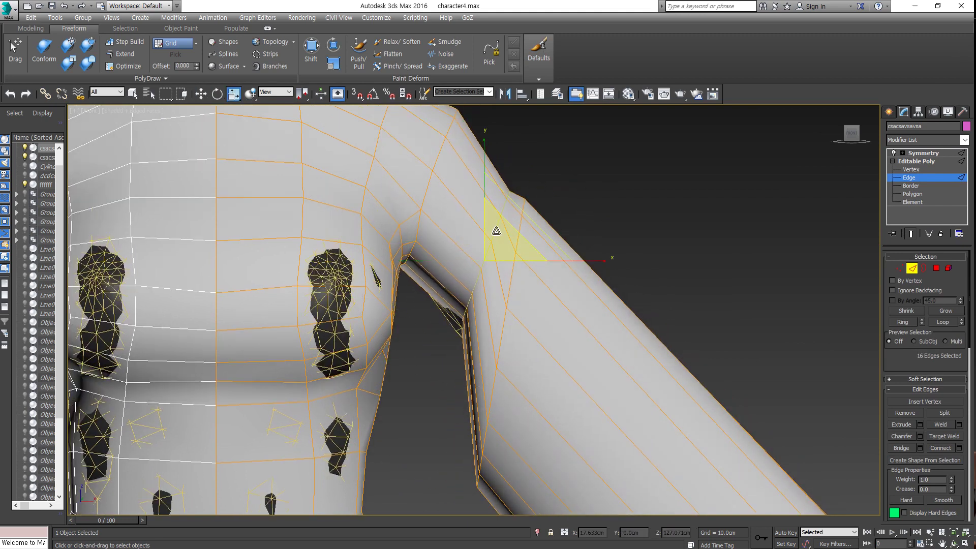
key("f")
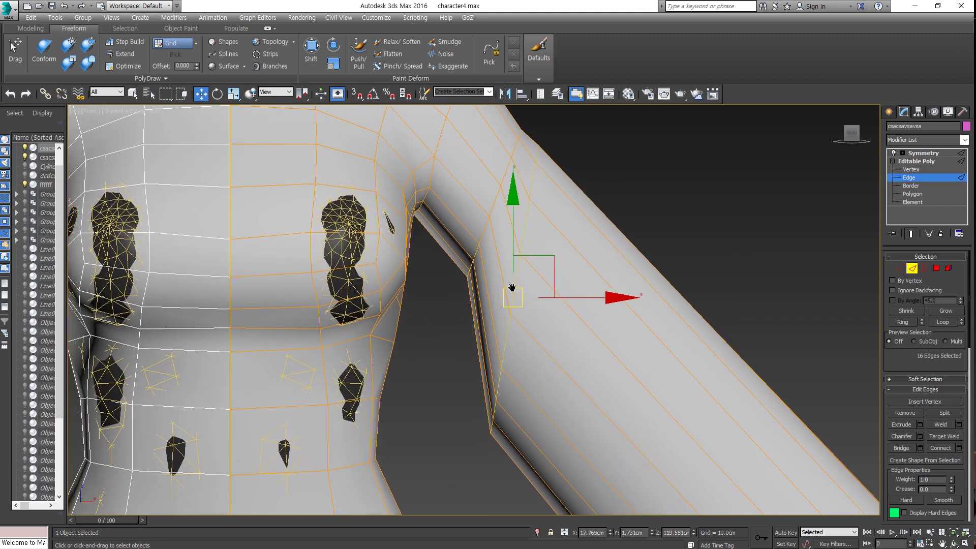
key("e")
scroll(550, 219, "down", 5)
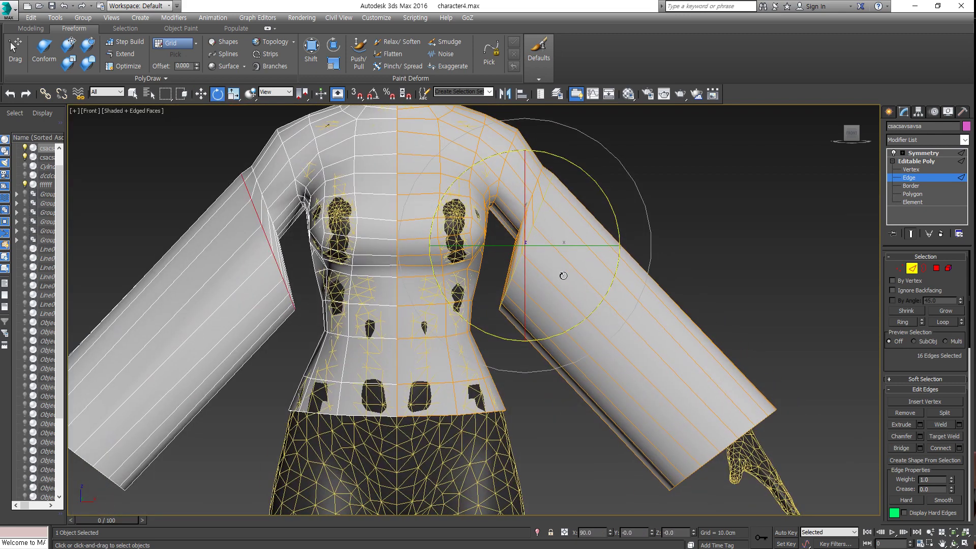
scroll(559, 244, "up", 5)
Step: Finish shaping the bell sleeves from the side, then add a TurboSmooth modifier
mouse_move(564, 275)
middle_mouse_down("alt")
mouse_move(559, 244)
mouse_move(648, 316)
middle_mouse_up("alt")
scroll(584, 248, "down", 5)
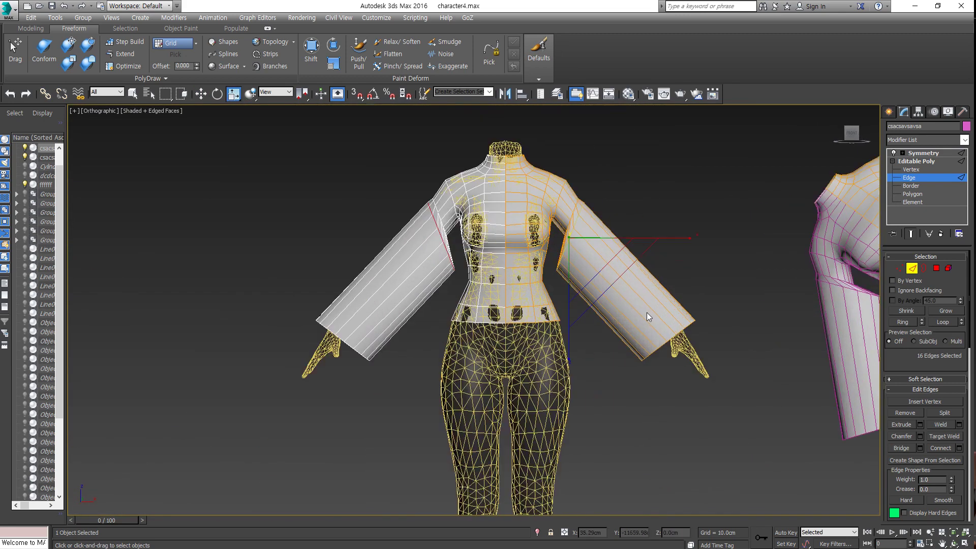
scroll(681, 309, "up", 2)
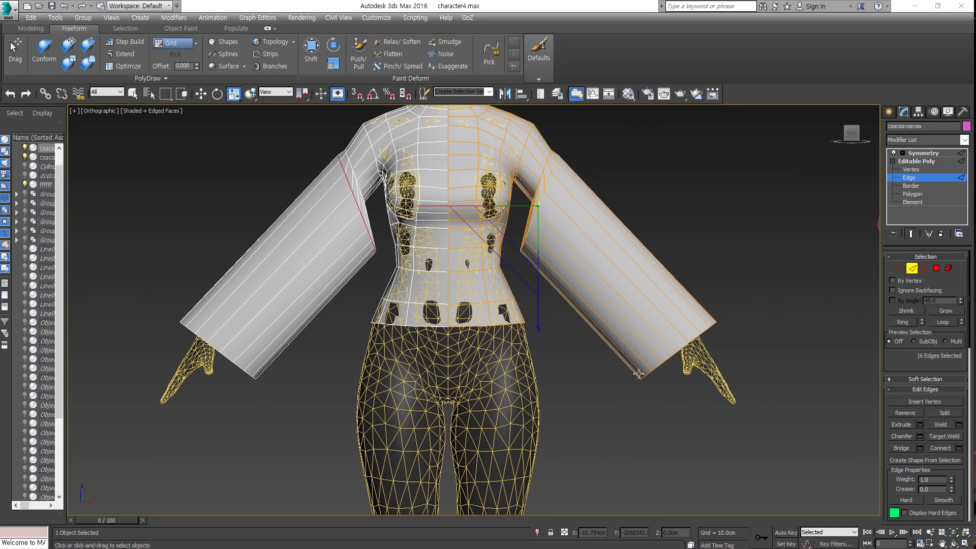
scroll(625, 310, "up", 3)
left_click(925, 140)
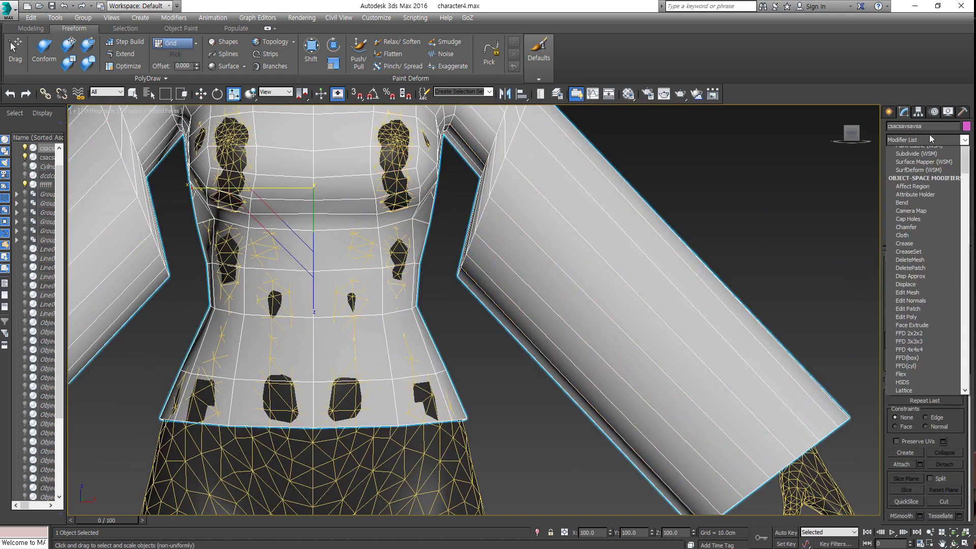
left_click(915, 356)
Step: Check the Symmetry settings under TurboSmooth, then return to the Editable Poly level at the shoulder
scroll(622, 286, "down", 3)
left_click(924, 153)
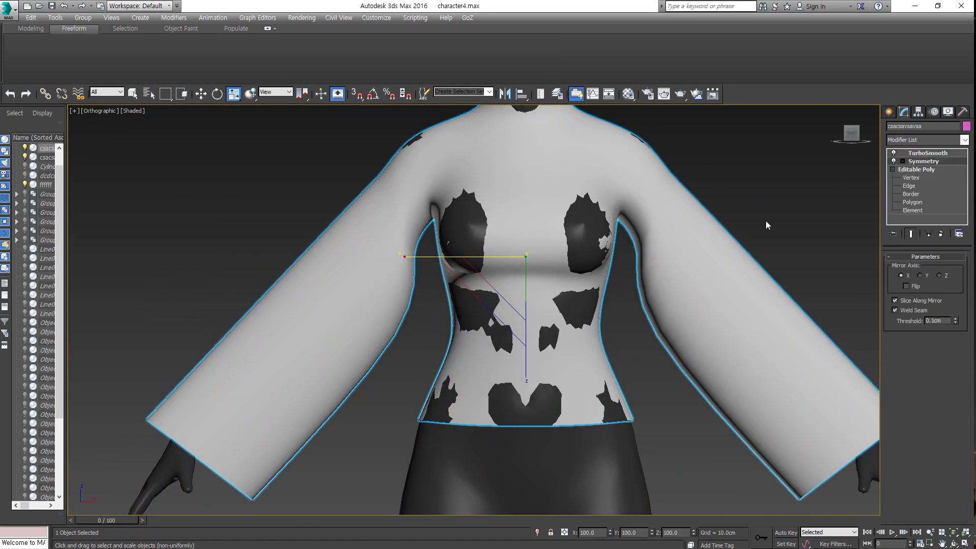
scroll(632, 348, "down", 2)
left_click(911, 177)
scroll(553, 278, "up", 4)
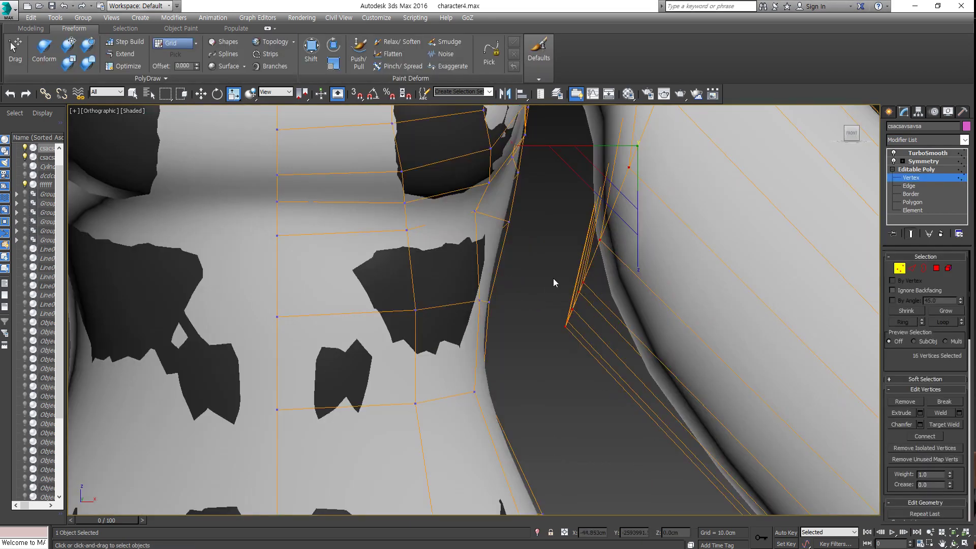
middle_click_drag(553, 279, 576, 275, "alt")
Step: In Edge mode, clear the selection and show edged faces on the torso's back
key("2")
scroll(443, 248, "up", 3)
scroll(419, 273, "down", 4)
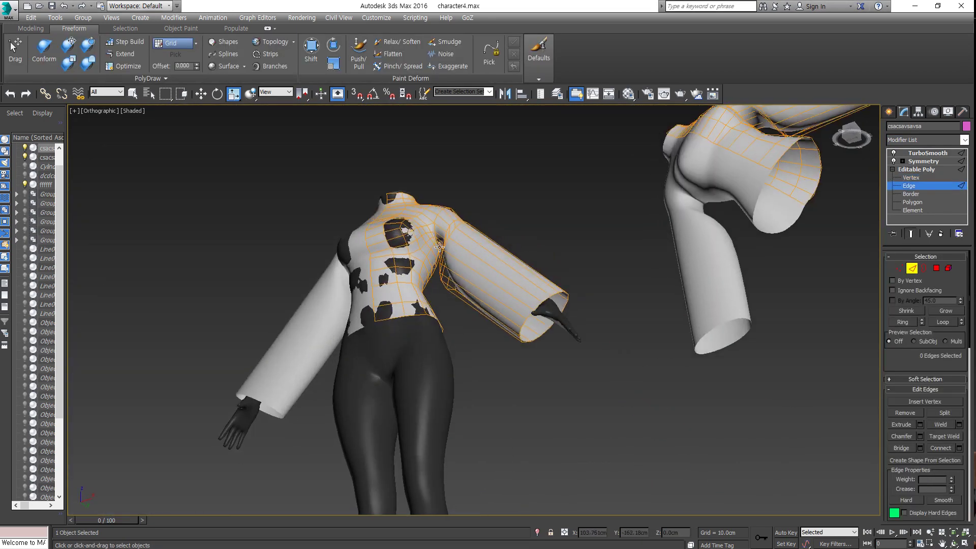
scroll(419, 273, "up", 4)
scroll(337, 343, "down", 4)
left_click(412, 325)
mouse_move(338, 342)
middle_mouse_down("alt")
mouse_move(412, 324)
mouse_move(452, 353)
middle_mouse_up("alt")
scroll(411, 324, "up", 4)
scroll(451, 353, "down", 3)
scroll(530, 256, "up", 4)
key("F4")
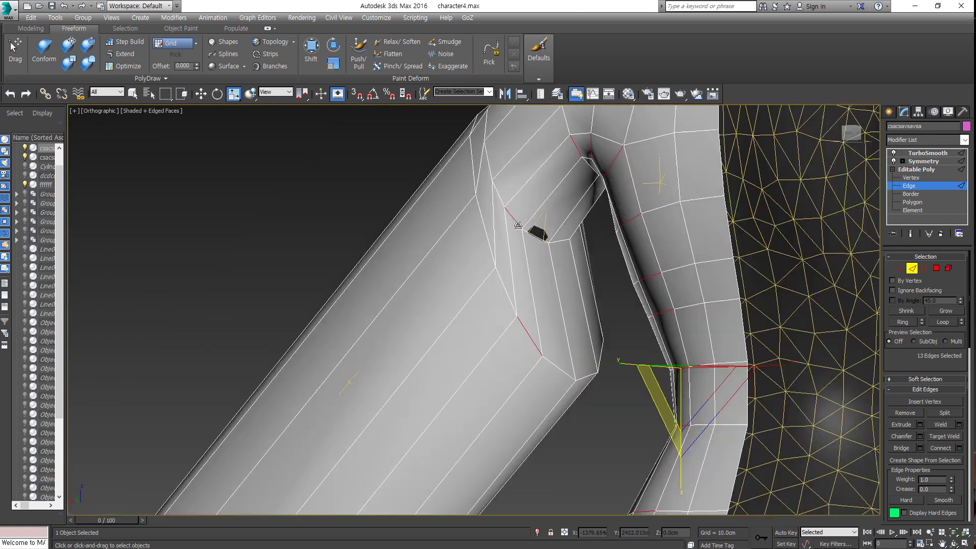
Step: Select the armpit edges and the chest edges near the armpit
scroll(530, 256, "down", 5)
scroll(599, 209, "up", 5)
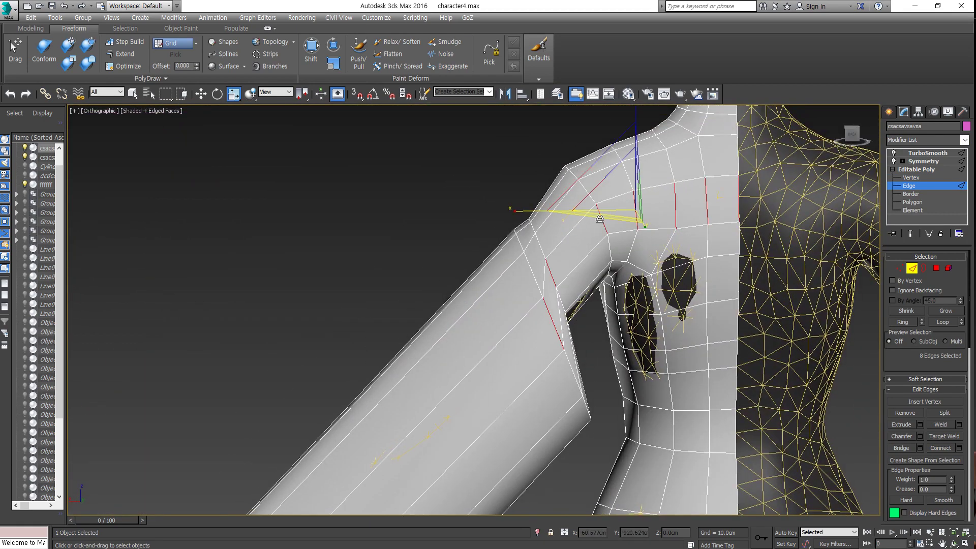
scroll(596, 223, "down", 4)
scroll(508, 239, "up", 5)
left_click(508, 264)
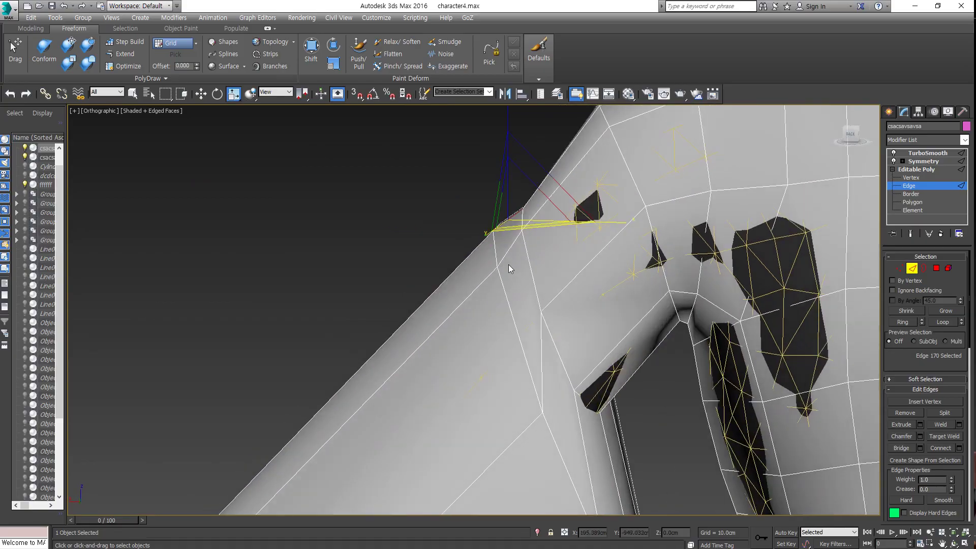
scroll(508, 264, "up", 2)
scroll(549, 394, "down", 2)
scroll(549, 394, "down", 3)
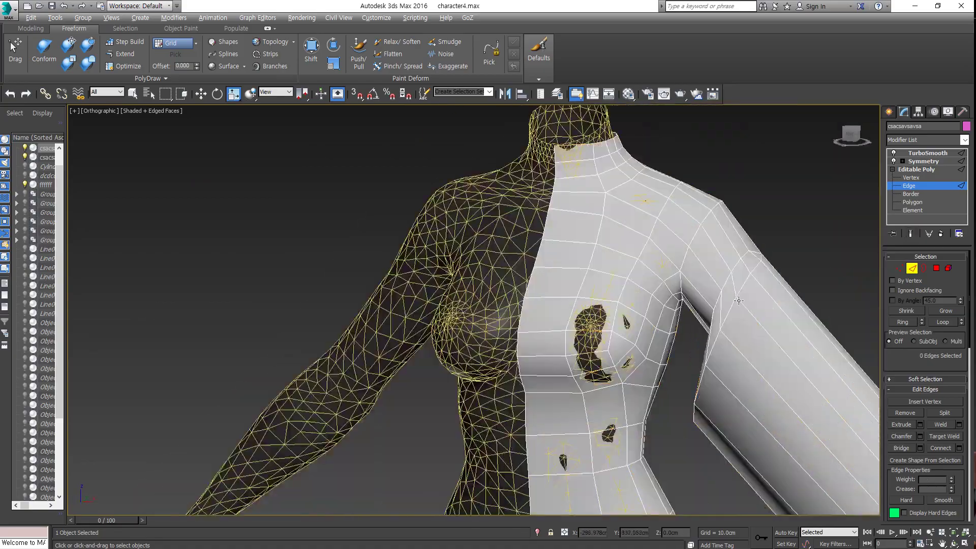
scroll(708, 283, "up", 5)
left_click(708, 283, "ctrl")
Step: Review the shoulder fit from the front view and return to Vertex mode
scroll(708, 254, "down", 3)
middle_click_drag(708, 254, 503, 314, "alt")
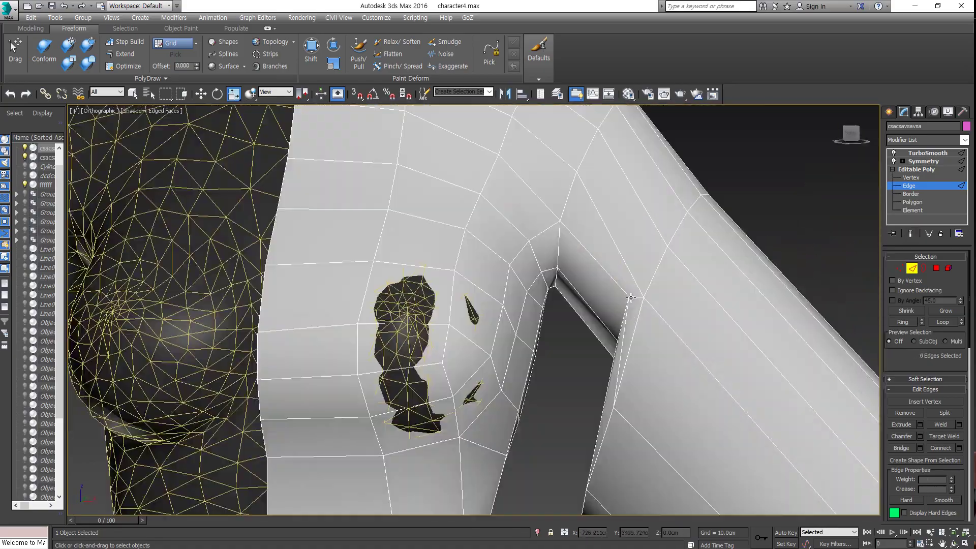
scroll(503, 314, "up", 3)
key("f")
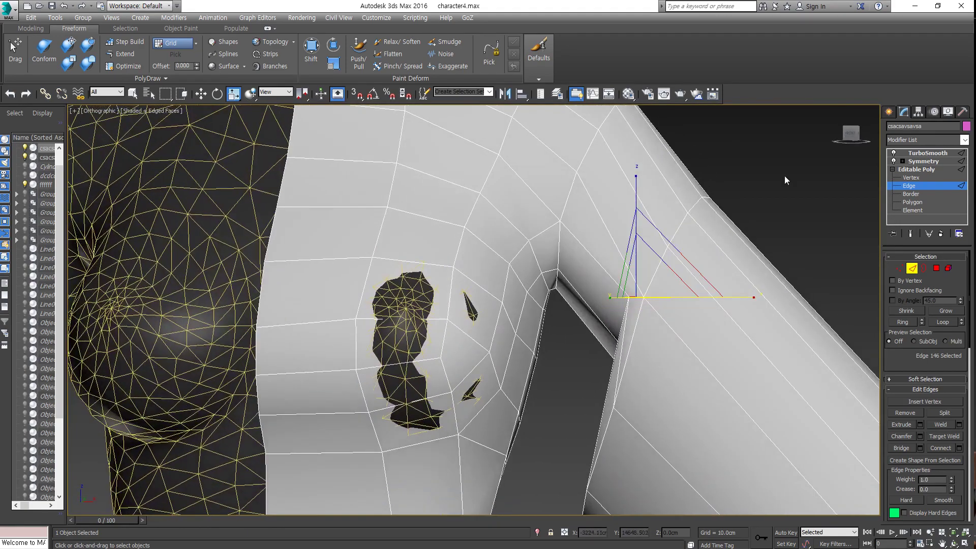
key("1")
scroll(675, 239, "down", 3)
Step: Switch to Polygon mode, view the sleeve, and clear the edge selection
key("4")
middle_click_drag(675, 239, 534, 305, "alt")
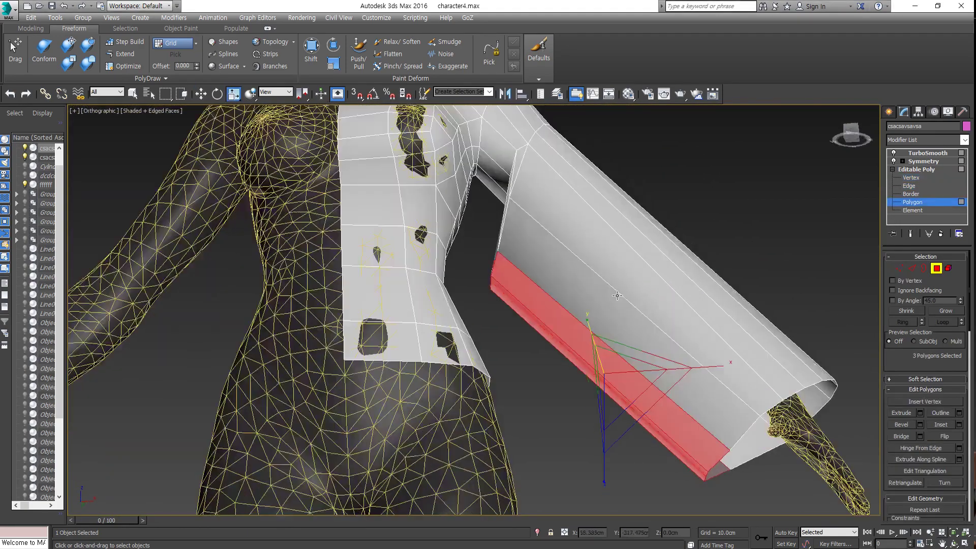
scroll(534, 305, "up", 3)
scroll(534, 305, "down", 1)
scroll(521, 266, "down", 5)
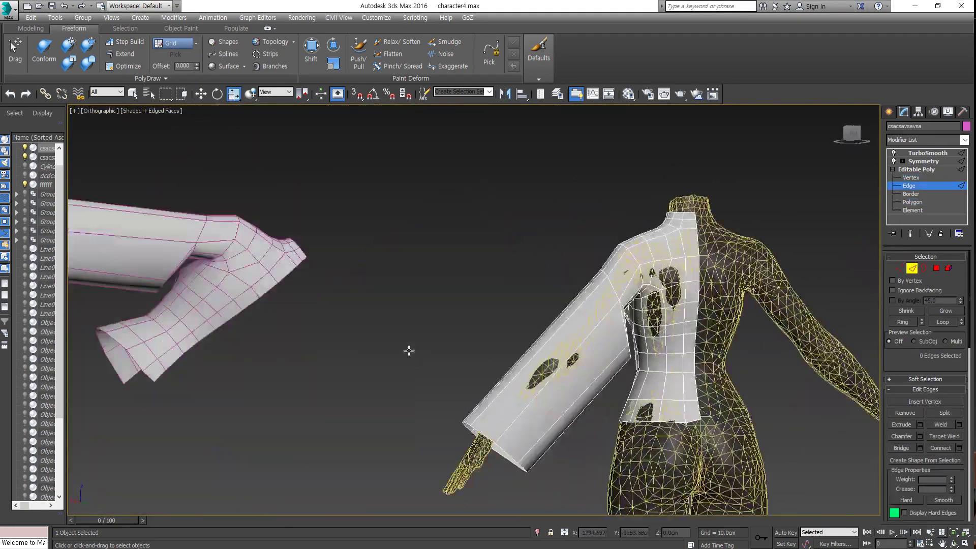
scroll(408, 348, "up", 5)
scroll(408, 349, "down", 5)
left_click(408, 349)
scroll(624, 302, "up", 5)
scroll(624, 302, "up", 3)
Step: Move and scale the back-shoulder edges to follow the shoulder blade
left_click(632, 283)
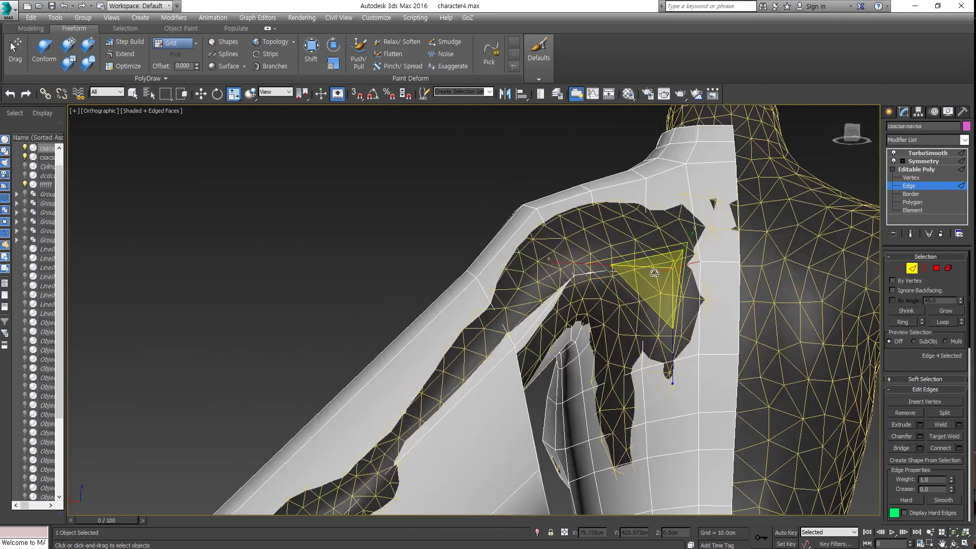
key("w")
mouse_move(632, 283)
middle_mouse_down("alt")
mouse_move(771, 230)
mouse_move(806, 279)
mouse_move(709, 279)
middle_mouse_up("alt")
scroll(771, 230, "up", 2)
left_click(700, 359, "ctrl")
key("r")
mouse_move(700, 359)
middle_mouse_down("alt")
mouse_move(762, 283)
mouse_move(658, 311)
middle_mouse_up("alt")
Step: Adjust single shoulder edges around the show-through holes on the back
left_click(658, 312)
scroll(657, 312, "down", 2)
scroll(729, 274, "up", 4)
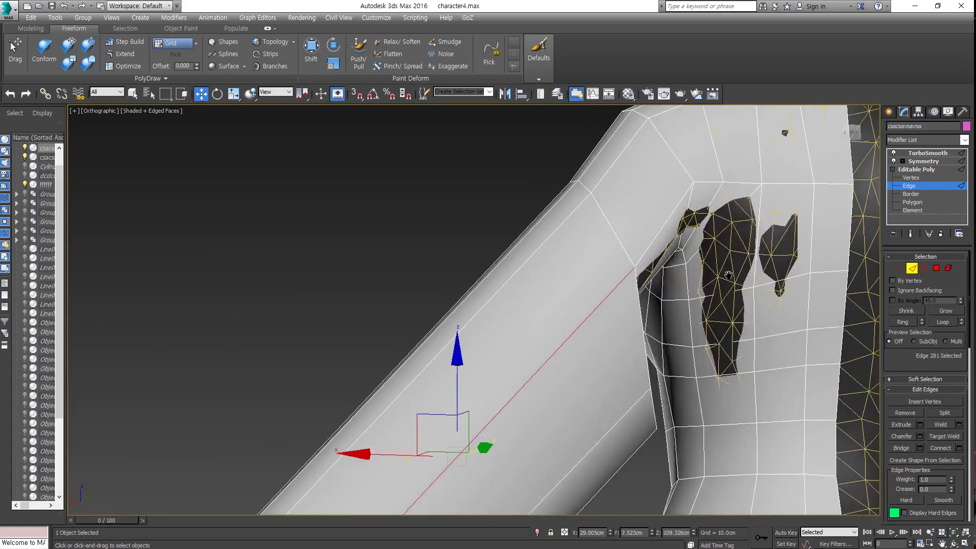
middle_click_drag(728, 275, 606, 273)
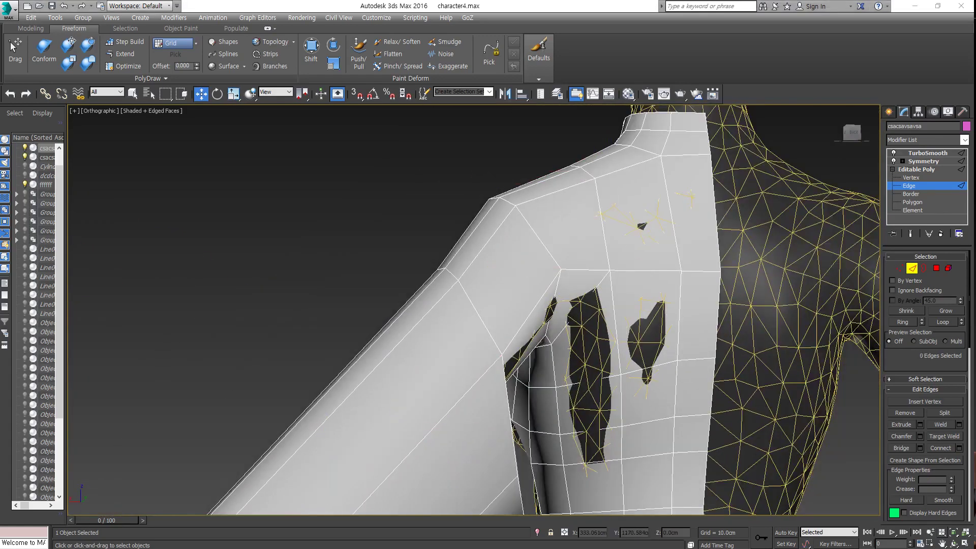
middle_click_drag(559, 396, 620, 397, "alt")
left_click(621, 397)
mouse_move(657, 324)
middle_mouse_down("alt")
mouse_move(617, 349)
mouse_move(585, 315)
mouse_move(529, 305)
mouse_move(507, 275)
middle_mouse_up("alt")
scroll(584, 316, "down", 5)
scroll(575, 325, "up", 5)
left_click(560, 346)
scroll(559, 345, "down", 5)
Step: Check the cage in wireframe, then select shoulder edges and side and chest polygons
scroll(507, 269, "up", 5)
key("F3")
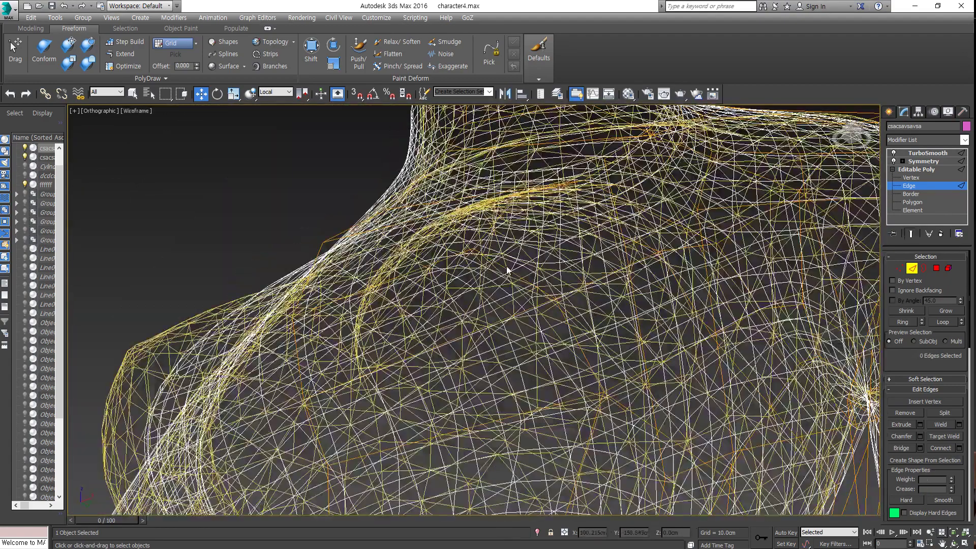
key("F3")
left_click(582, 385)
mouse_move(582, 385)
middle_mouse_down("alt")
mouse_move(587, 355)
mouse_move(586, 364)
mouse_move(627, 356)
mouse_move(593, 388)
mouse_move(671, 264)
mouse_move(501, 355)
mouse_move(447, 297)
middle_mouse_up("alt")
key("4")
left_click(682, 276)
left_click(599, 282)
Step: Select the bust edge, the vertical edge loop, and edges at the neck and shoulder
left_click(407, 374)
middle_click_drag(407, 373, 696, 385, "alt")
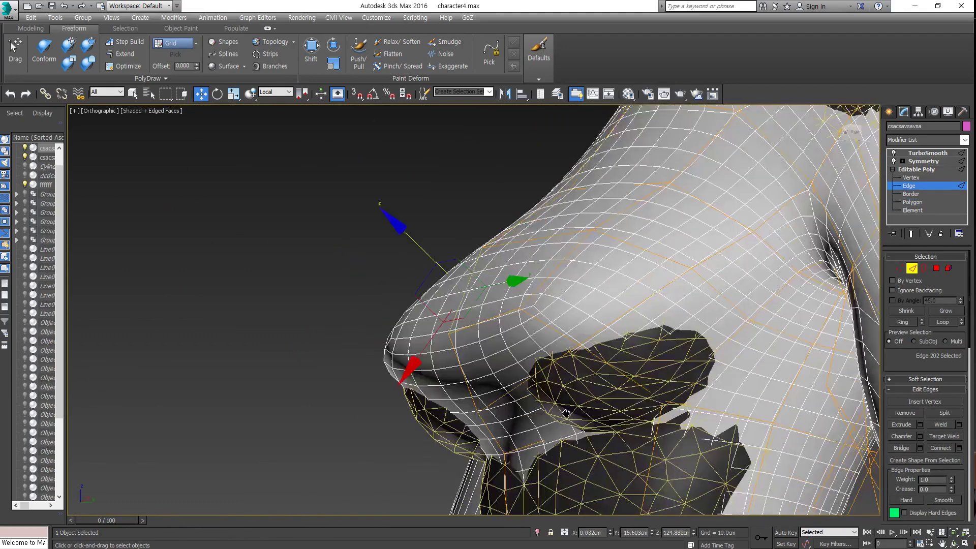
scroll(695, 385, "down", 5)
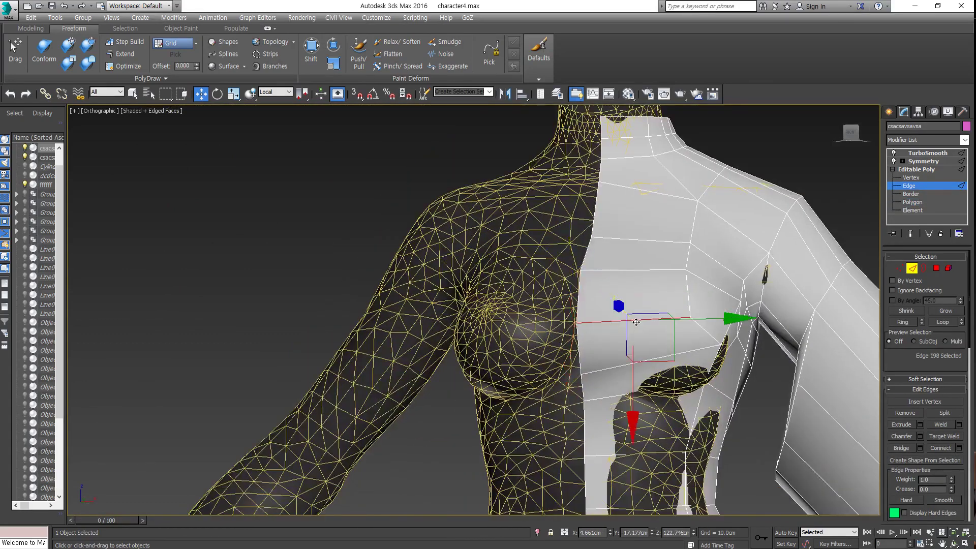
double_click(636, 323)
middle_click_drag(636, 322, 660, 246, "alt")
middle_click_drag(647, 307, 631, 269, "alt")
left_click(632, 269)
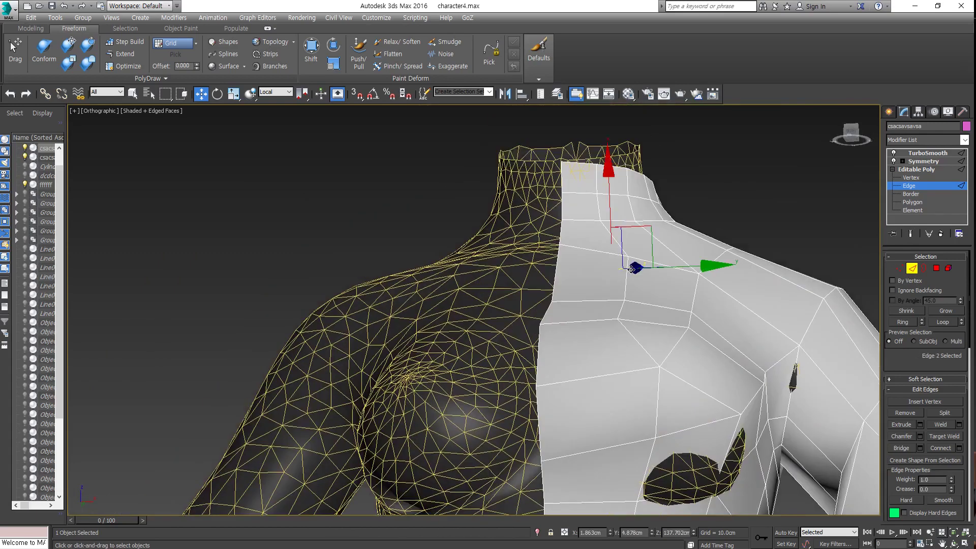
left_click(664, 380)
Step: Scale and move the chest edges to sit snugly against the body
middle_click_drag(664, 380, 781, 349, "alt")
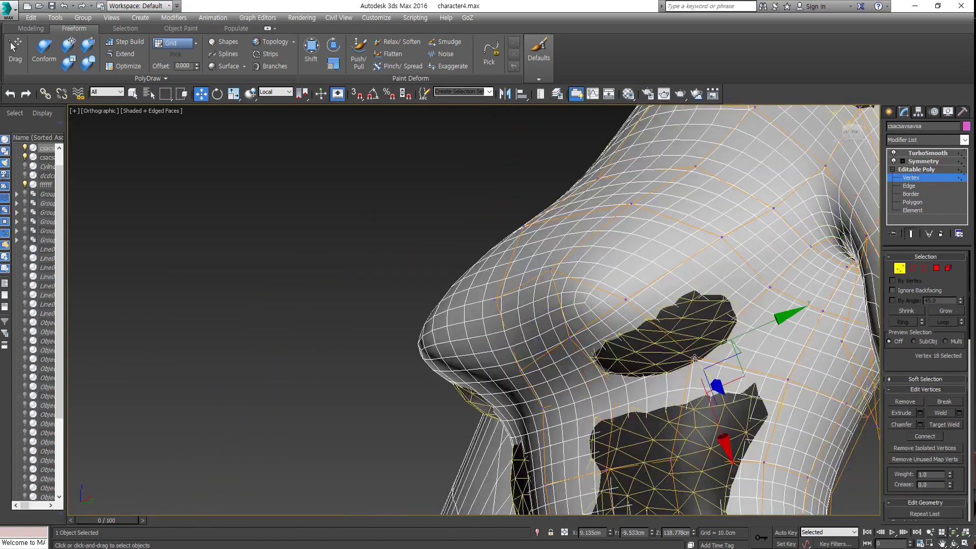
scroll(694, 358, "down", 3)
middle_click_drag(695, 359, 645, 429, "alt")
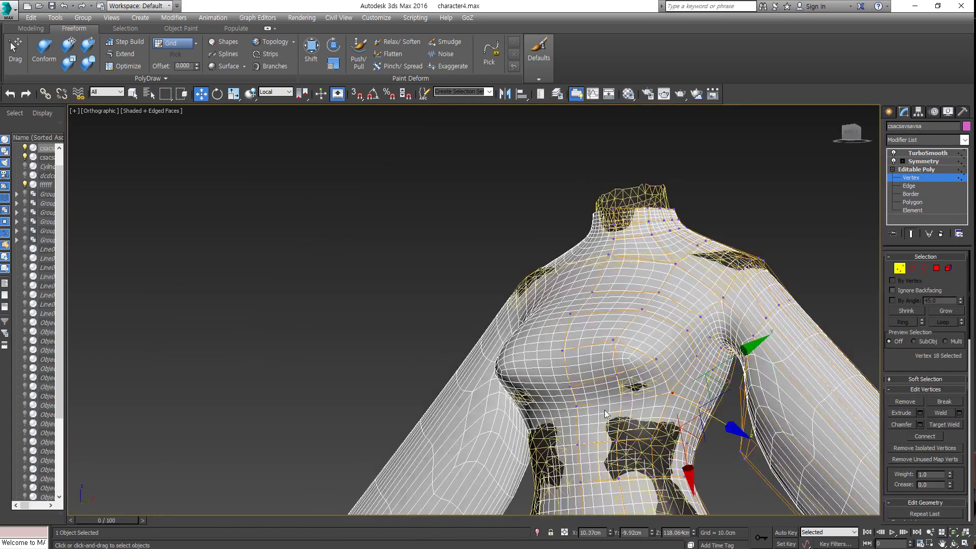
scroll(605, 409, "up", 3)
scroll(627, 370, "down", 3)
middle_click_drag(603, 386, 600, 356, "alt")
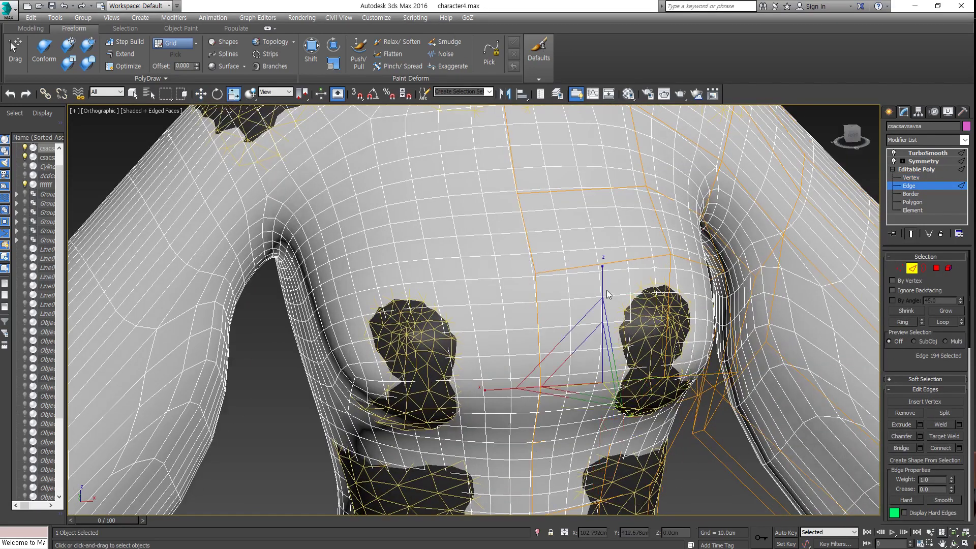
left_click(590, 366)
scroll(589, 366, "up", 3)
key("r")
mouse_move(500, 378)
middle_mouse_down("alt")
mouse_move(649, 382)
mouse_move(603, 305)
middle_mouse_up("alt")
key("w")
middle_click_drag(613, 239, 588, 255, "alt")
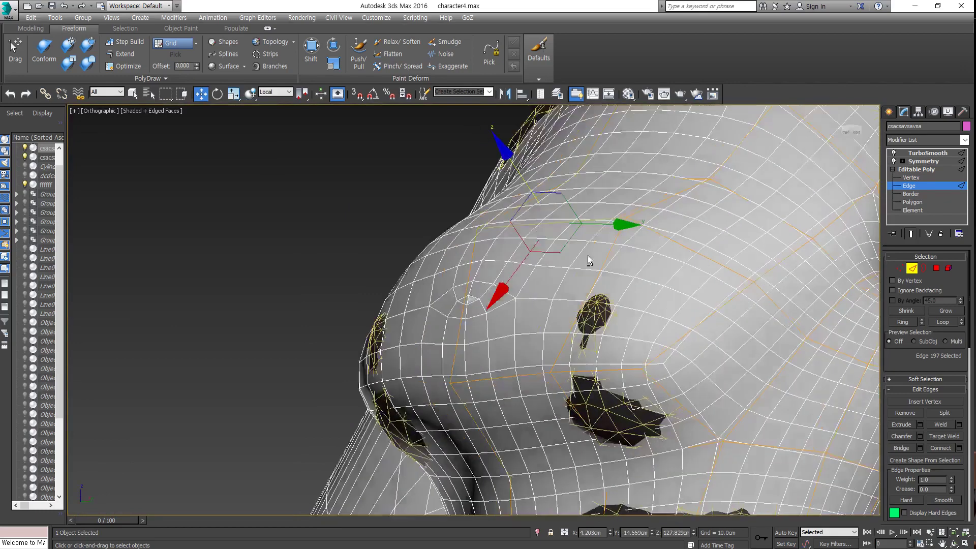
Step: Refine upper-torso vertices, then check the fit in front view without edged faces
mouse_move(516, 173)
middle_mouse_down("alt")
mouse_move(585, 229)
mouse_move(688, 285)
mouse_move(659, 280)
middle_mouse_up("alt")
key("1")
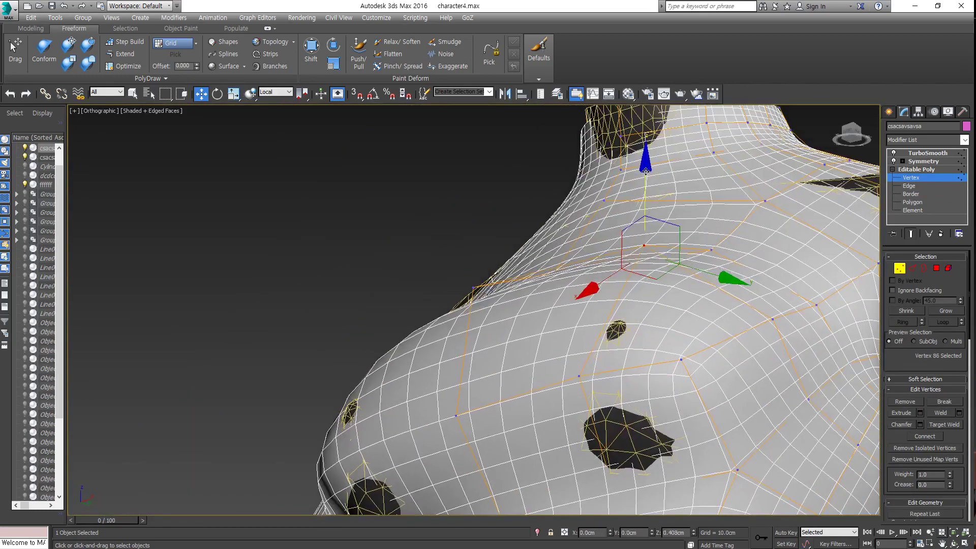
mouse_move(645, 171)
middle_mouse_down("alt")
mouse_move(598, 322)
mouse_move(702, 343)
middle_mouse_up("alt")
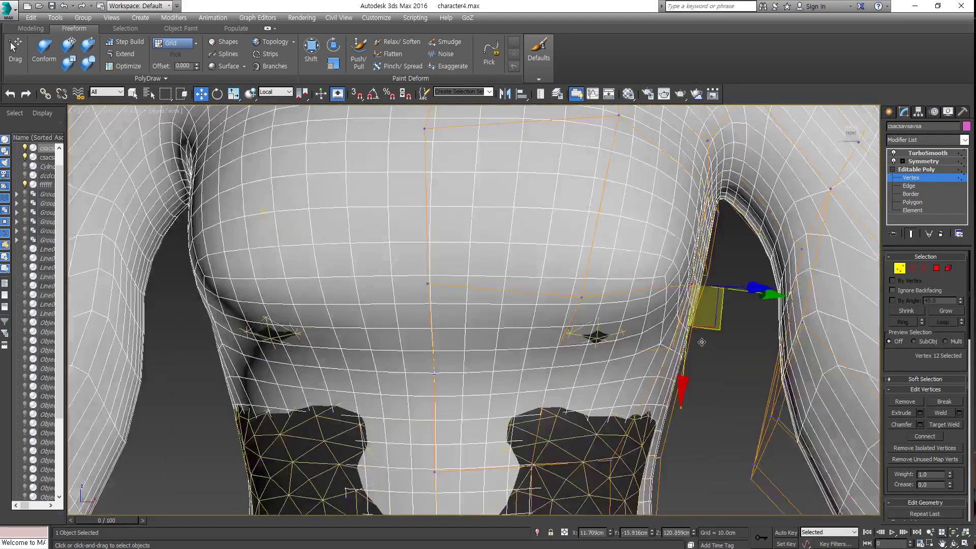
scroll(702, 342, "down", 5)
key("f")
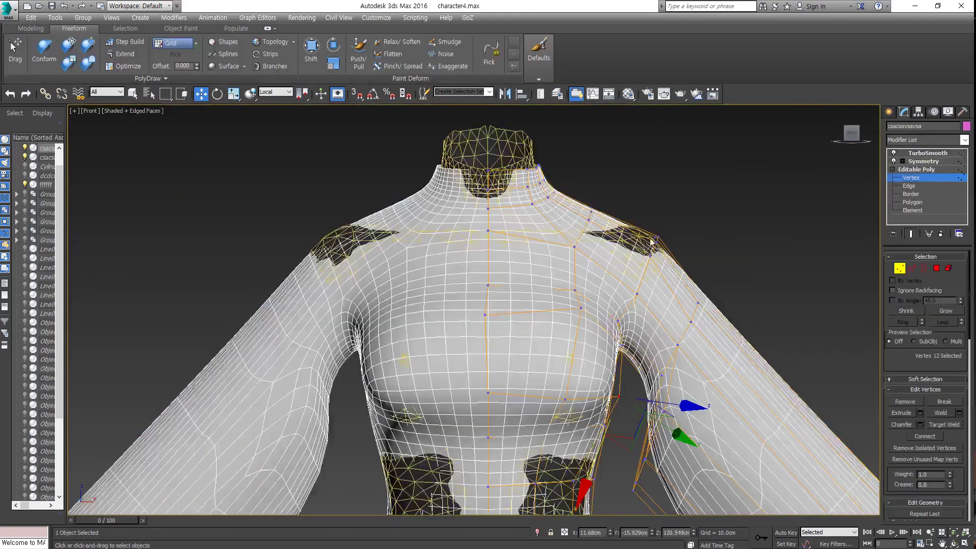
scroll(652, 243, "up", 5)
key("F4")
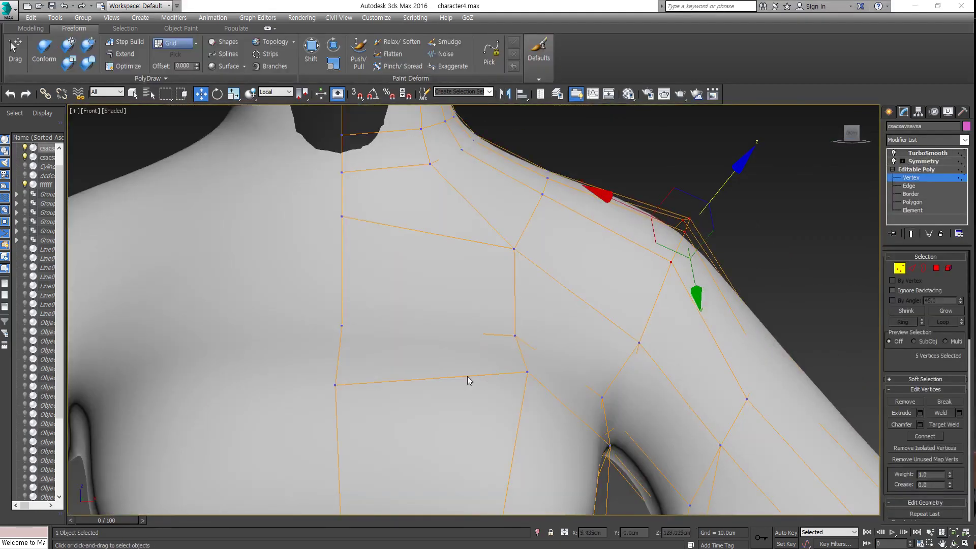
Step: Inspect the chest with TurboSmooth settings shown, then go back to editing cage vertices
scroll(468, 380, "down", 5)
middle_click_drag(467, 380, 610, 306, "alt")
scroll(610, 305, "up", 5)
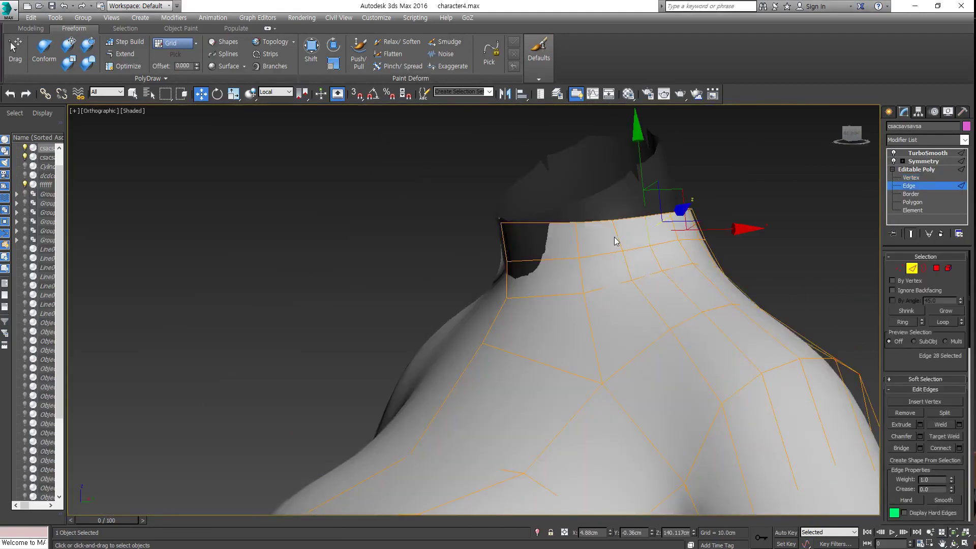
middle_click_drag(614, 237, 712, 254, "alt")
scroll(711, 254, "down", 5)
left_click(927, 152)
scroll(580, 213, "up", 6)
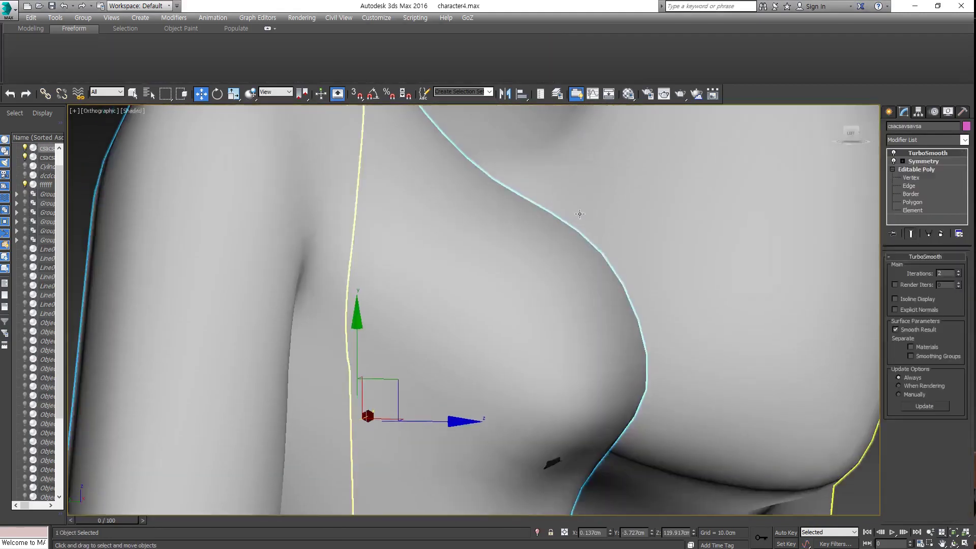
scroll(580, 214, "down", 5)
key("1")
middle_click_drag(604, 218, 630, 246, "alt")
scroll(630, 246, "up", 5)
Step: Scale, rotate and move the bust-tip vertices in the side view to follow the chest
key("r")
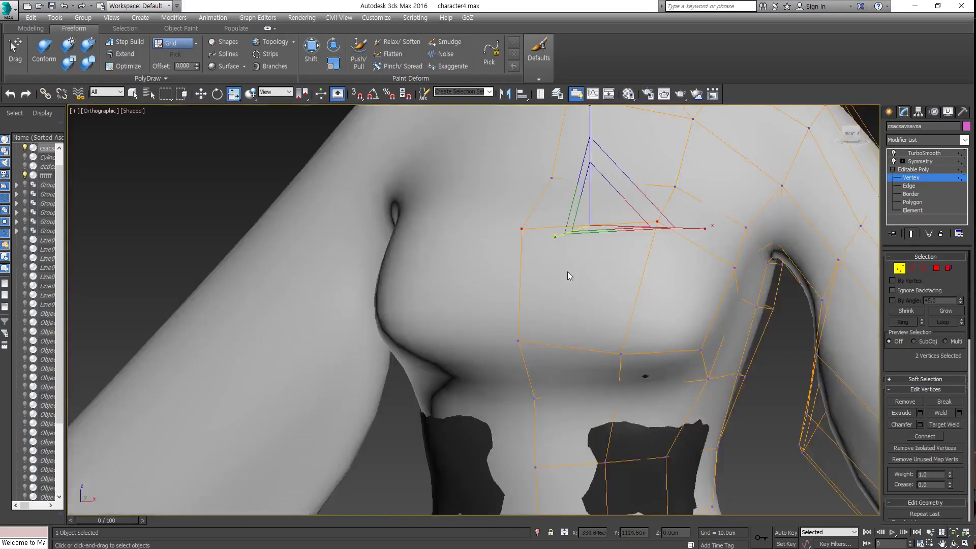
key("l")
scroll(726, 235, "up", 3)
key("e")
scroll(630, 341, "up", 2)
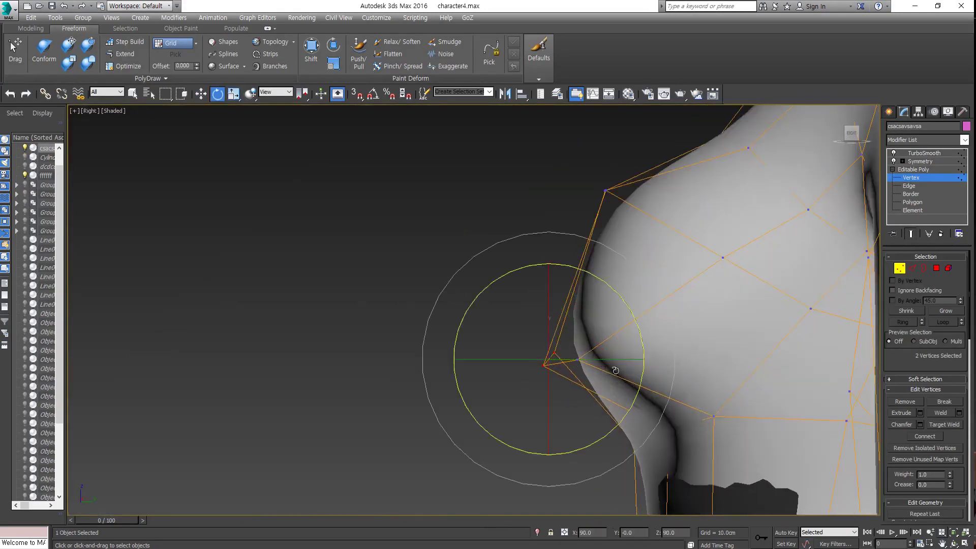
mouse_move(431, 351)
middle_mouse_down("alt")
mouse_move(593, 372)
mouse_move(557, 405)
middle_mouse_up("alt")
key("l")
scroll(488, 307, "up", 3)
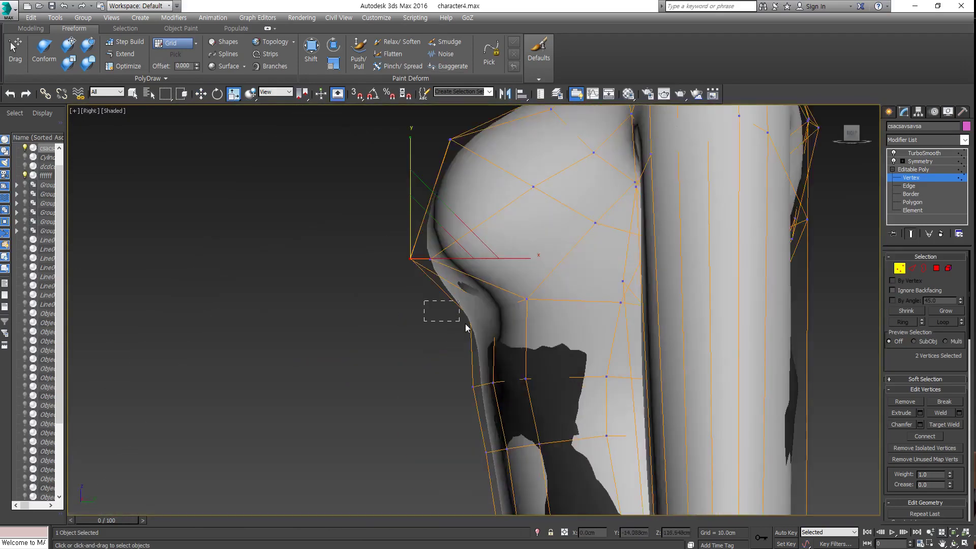
scroll(488, 307, "up", 3)
key("w")
middle_click_drag(580, 283, 577, 234, "alt")
mouse_move(613, 341)
middle_mouse_down("alt")
mouse_move(554, 333)
mouse_move(585, 306)
mouse_move(602, 364)
mouse_move(572, 243)
middle_mouse_up("alt")
scroll(602, 364, "down", 3)
scroll(601, 364, "up", 5)
Step: Box-select the side-of-torso vertices in front view and scale and move them onto the body
key("f")
left_click_drag(505, 427, 582, 484, "ctrl")
mouse_move(582, 484)
middle_mouse_down("alt")
mouse_move(457, 457)
mouse_move(534, 458)
middle_mouse_up("alt")
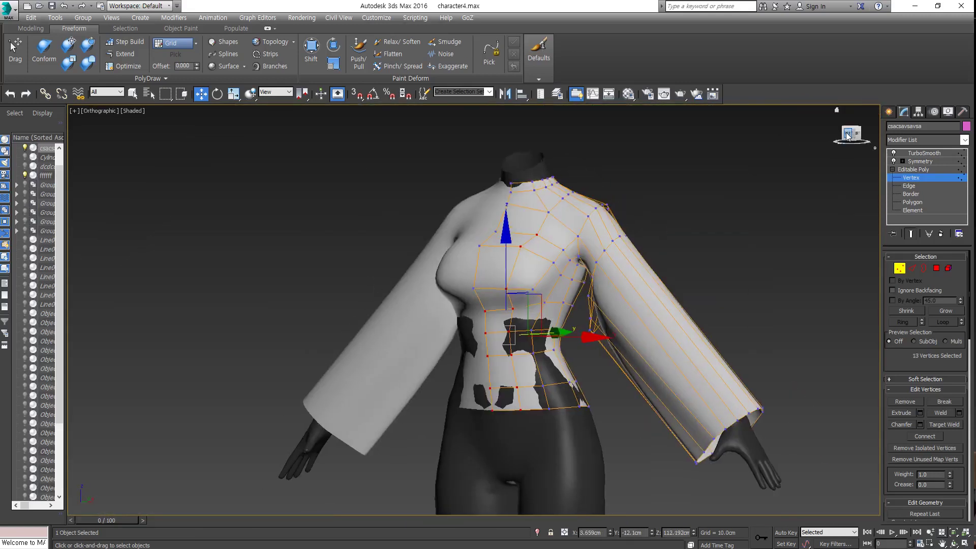
scroll(304, 462, "up", 5)
key("r")
scroll(304, 461, "down", 5)
key("w")
scroll(329, 328, "up", 4)
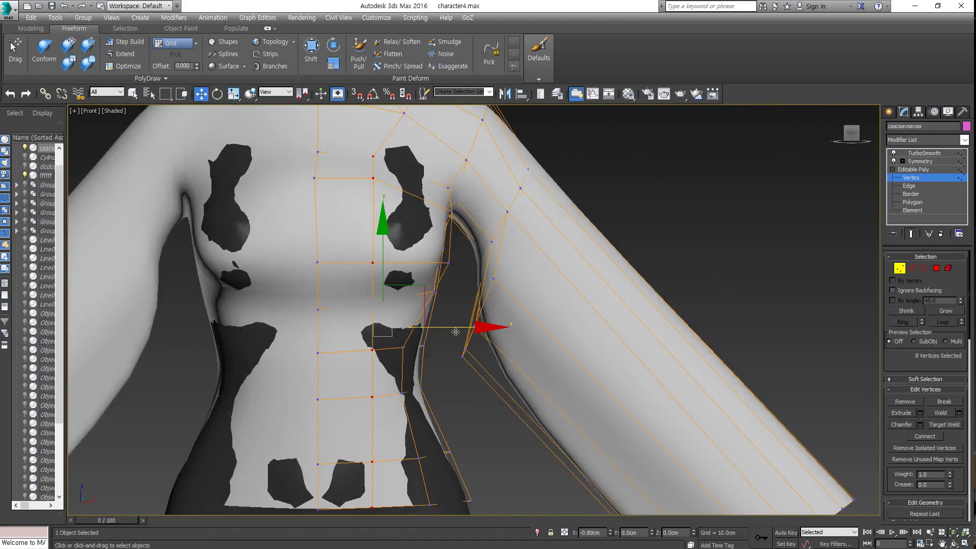
middle_click_drag(329, 328, 875, 374, "alt")
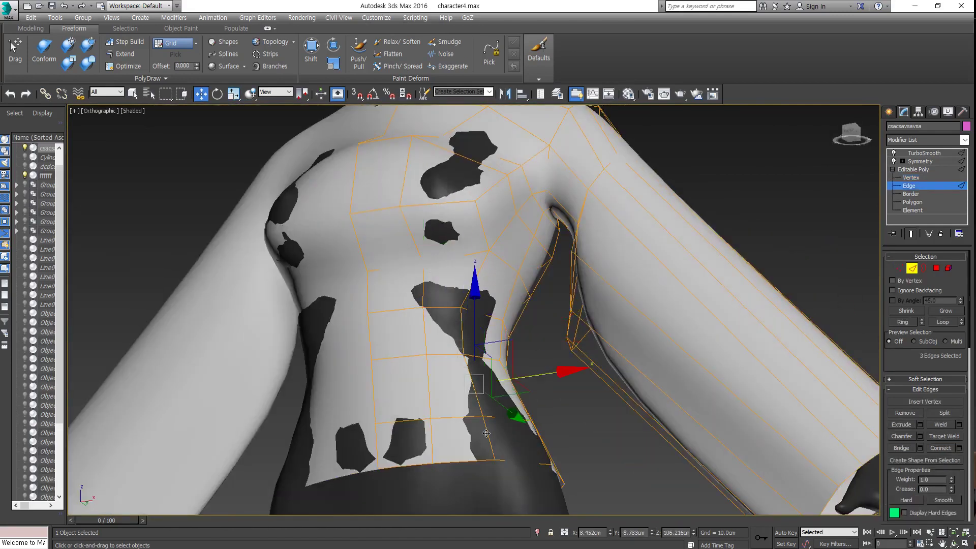
middle_click_drag(486, 433, 531, 374, "alt")
scroll(531, 349, "down", 4)
middle_click_drag(462, 244, 675, 250, "alt")
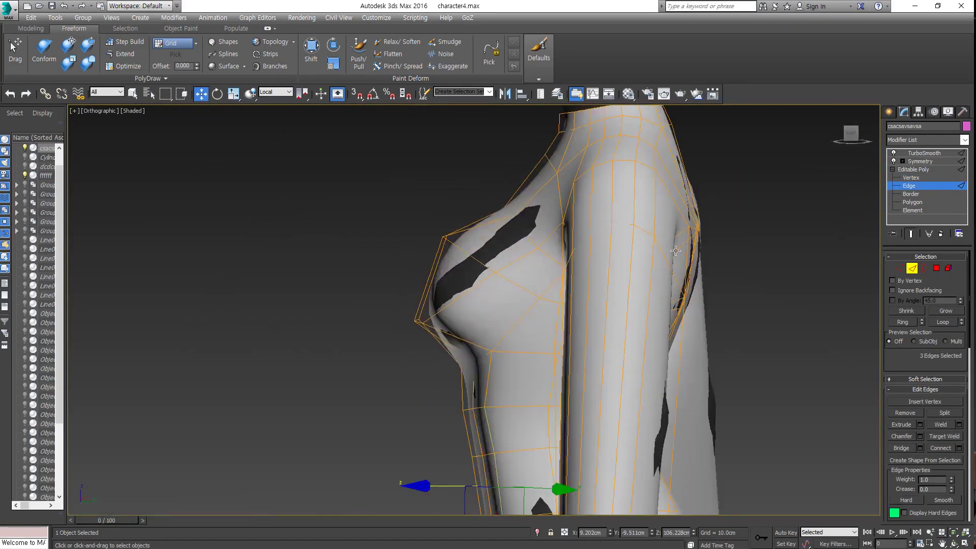
left_click(855, 135)
scroll(681, 284, "up", 5)
Step: Select the front-of-bust vertices and three vertices below the bust to refine them
key("1")
left_click(681, 284)
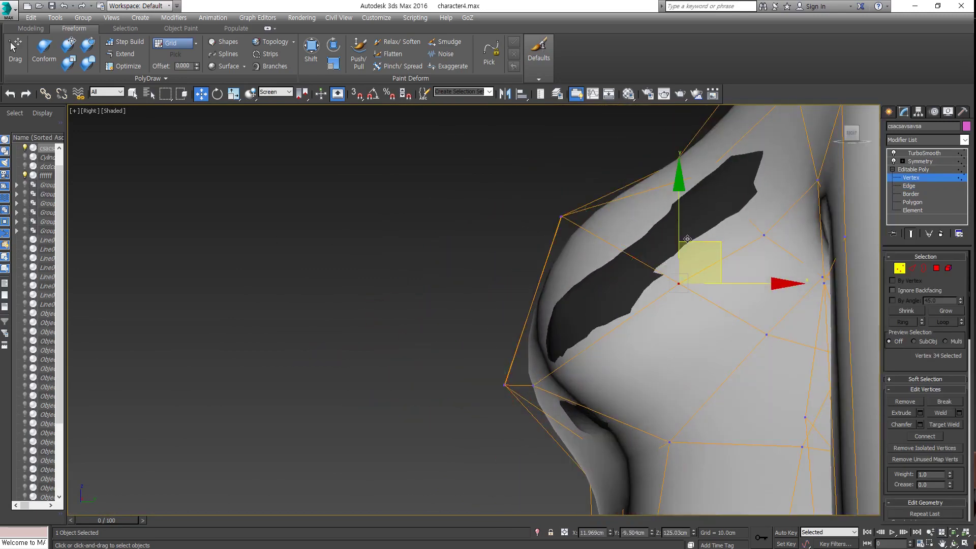
scroll(578, 338, "down", 3)
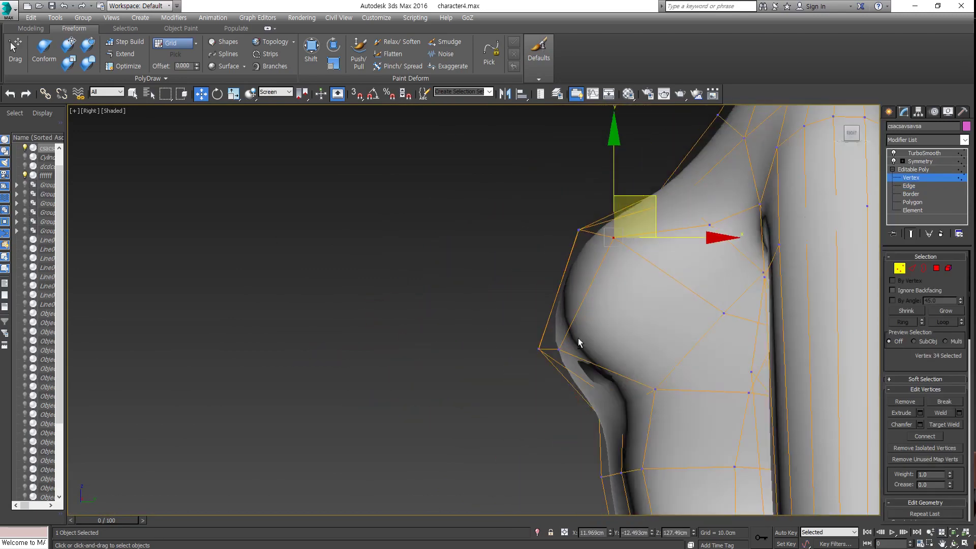
scroll(578, 337, "up", 3)
middle_click_drag(578, 338, 614, 338, "alt")
left_click(646, 390)
middle_click_drag(645, 390, 664, 328, "alt")
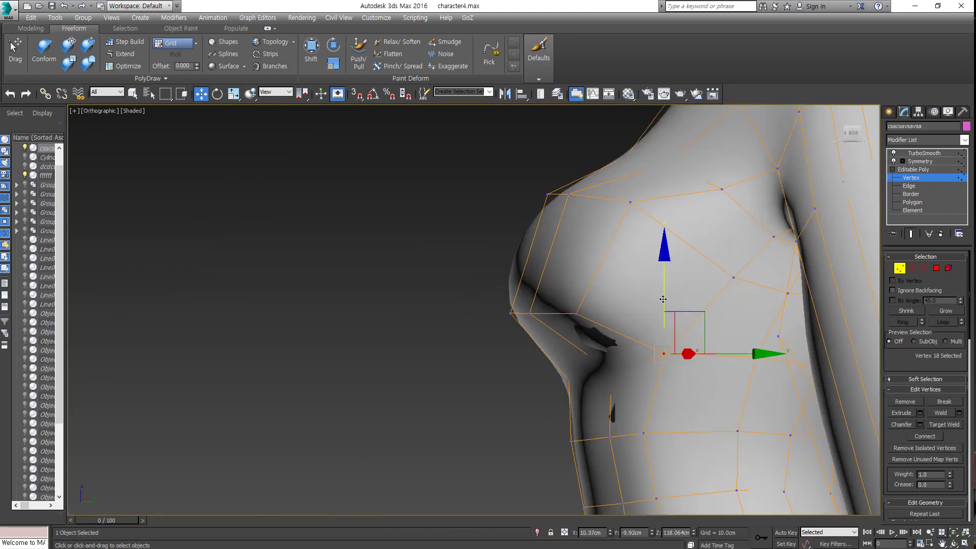
left_click_drag(588, 344, 590, 345)
scroll(590, 346, "down", 2)
middle_click_drag(590, 345, 653, 402, "alt")
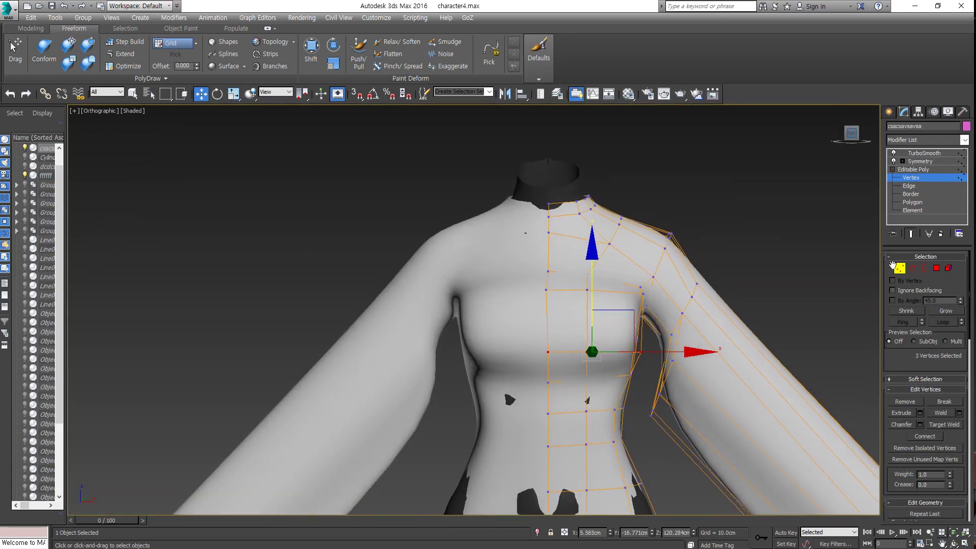
Step: Check the bust fit from side, three-quarter and front views, undoing the last change
middle_click_drag(810, 253, 364, 401, "alt")
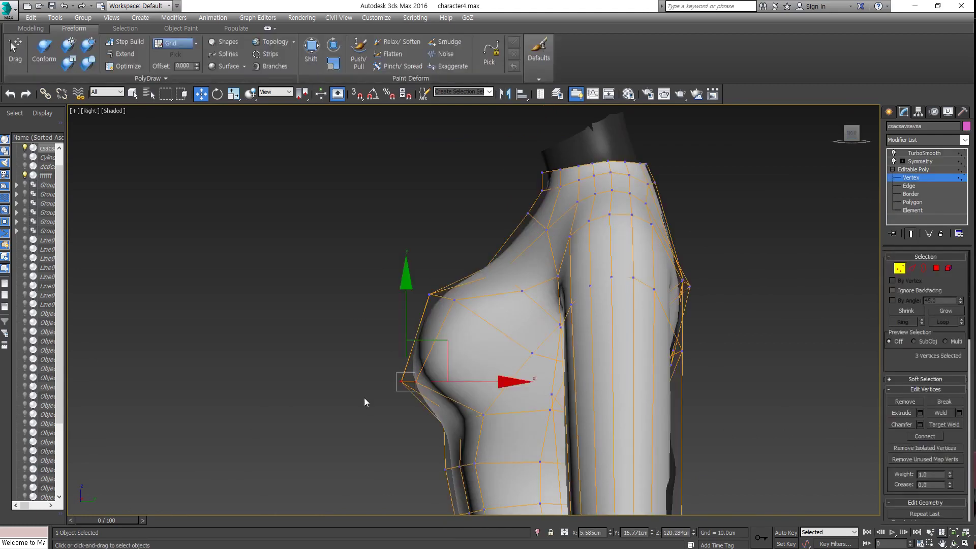
scroll(364, 398, "up", 5)
scroll(456, 319, "up", 2)
scroll(583, 273, "down", 4)
middle_click_drag(582, 272, 620, 304, "alt")
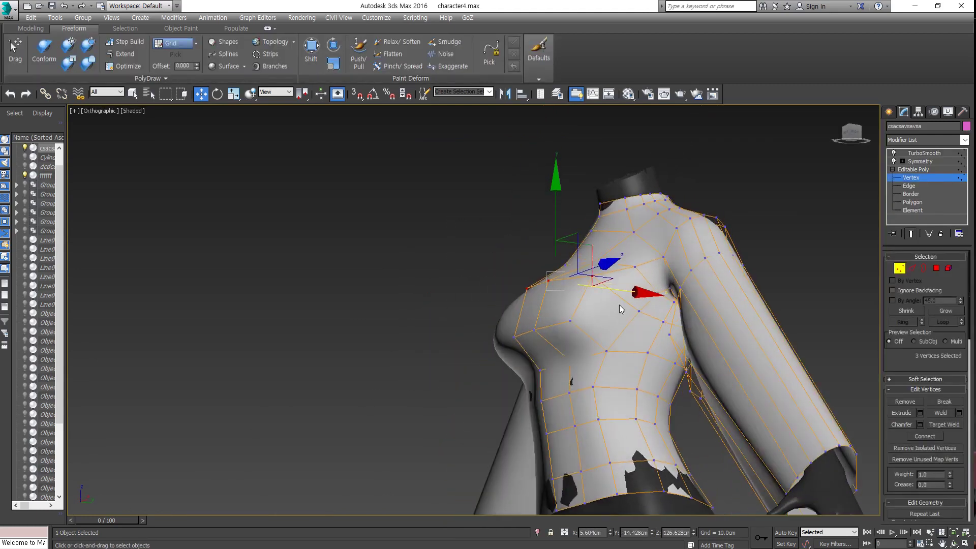
key("shift+z")
key("shift+z")
key("shift+z")
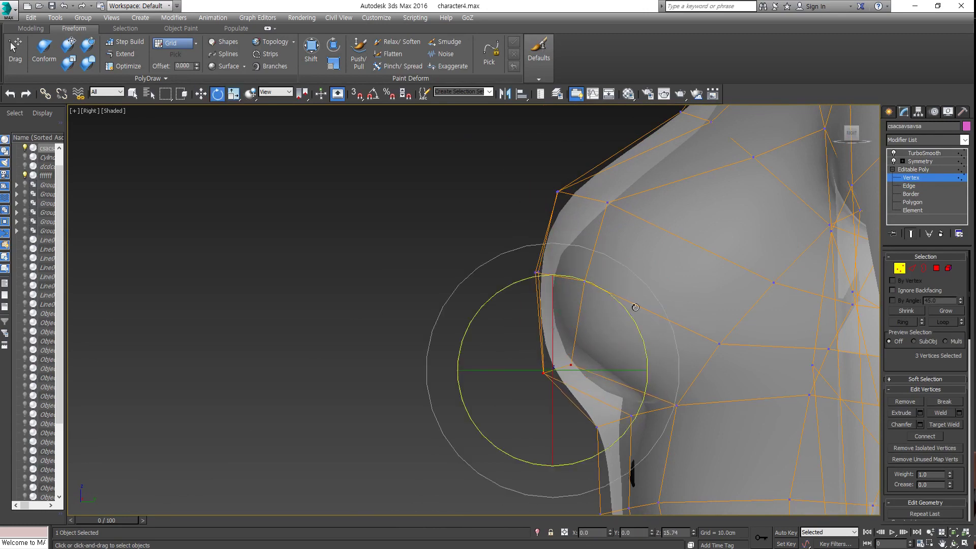
scroll(582, 338, "up", 2)
key("shift+z")
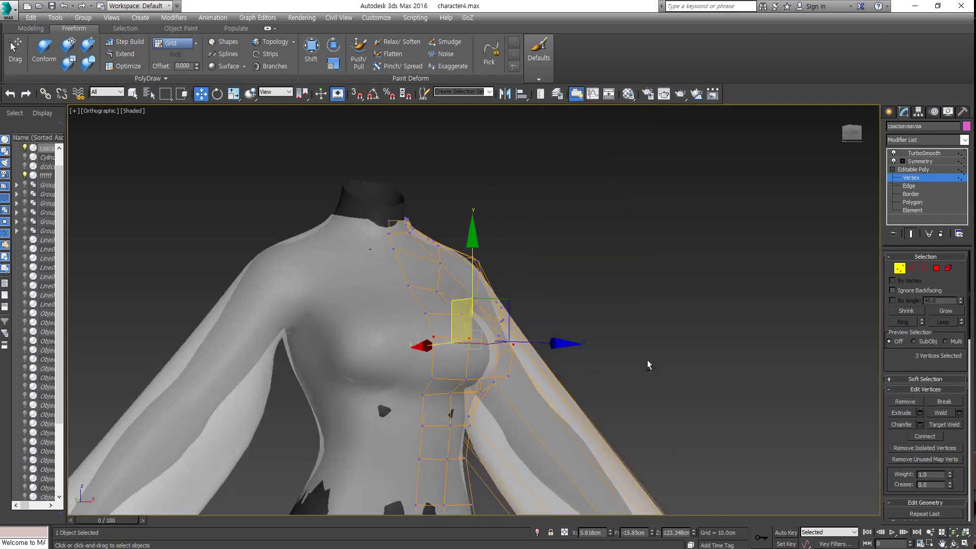
key("shift+z")
key("ctrl+z")
key("ctrl+z")
key("ctrl+z")
Step: Step back through earlier views and undo back to an earlier edge selection
key("shift+z")
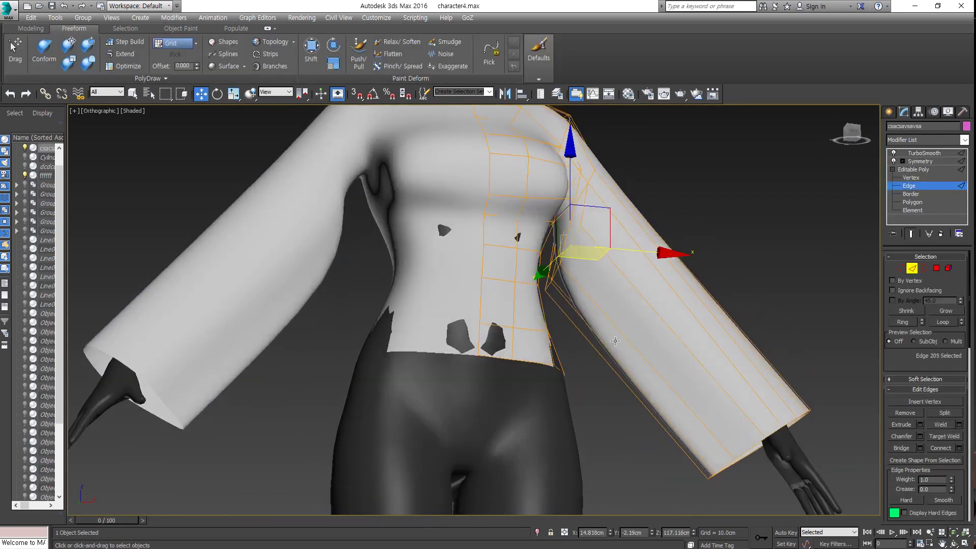
key("shift+z")
key("shift+z")
key("shift+z")
key("shift+z")
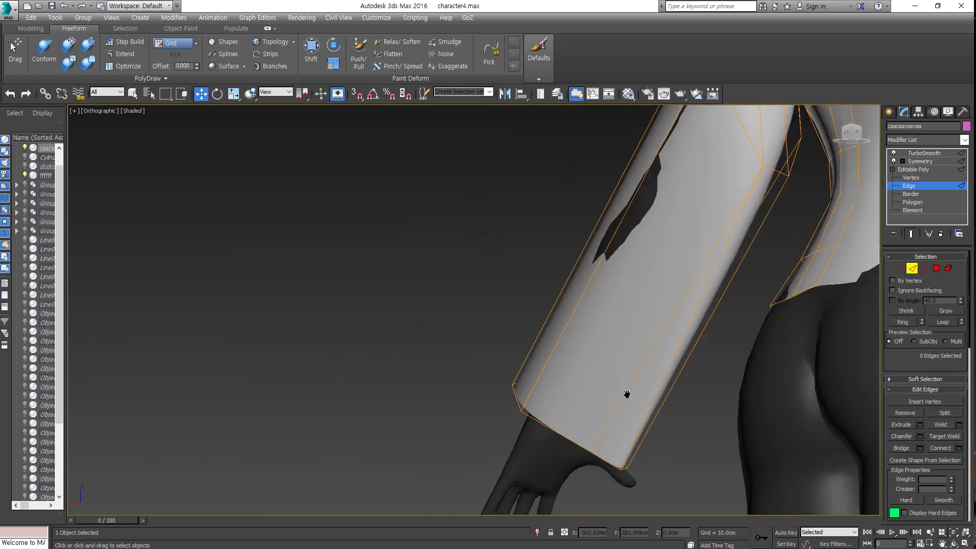
key("shift+z")
key("shift+z")
key("ctrl+z")
key("shift+z")
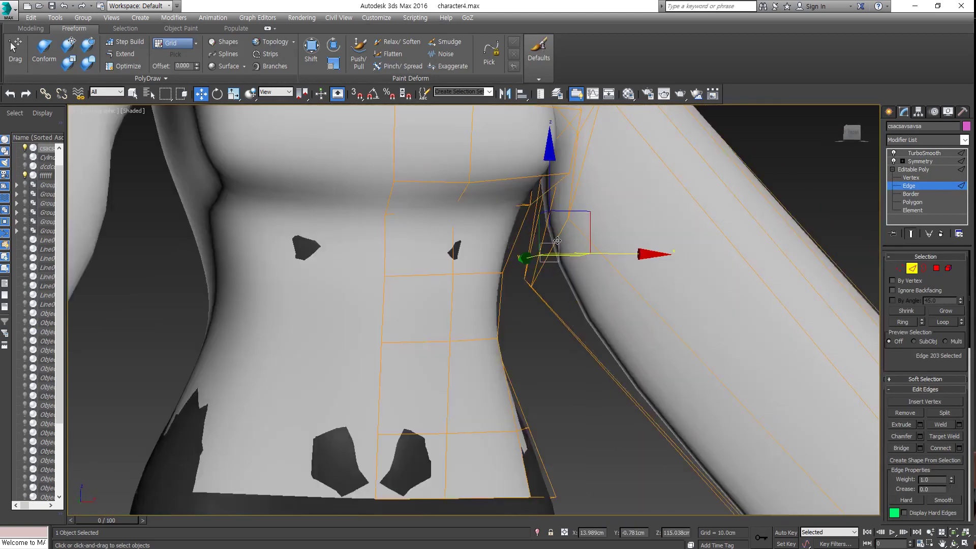
key("shift+z")
key("shift+z")
key("shift+z")
key("shift+z")
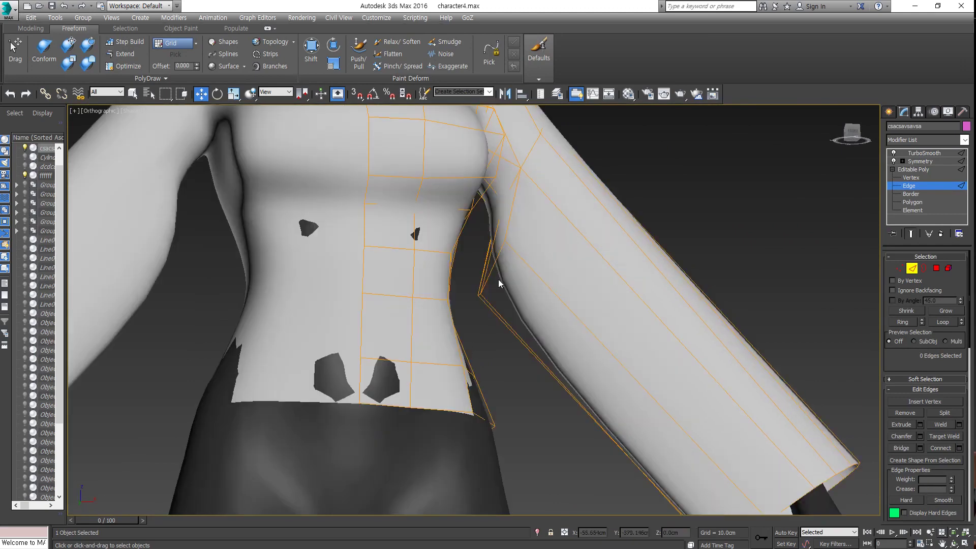
key("ctrl+z")
key("shift+z")
key("shift+z")
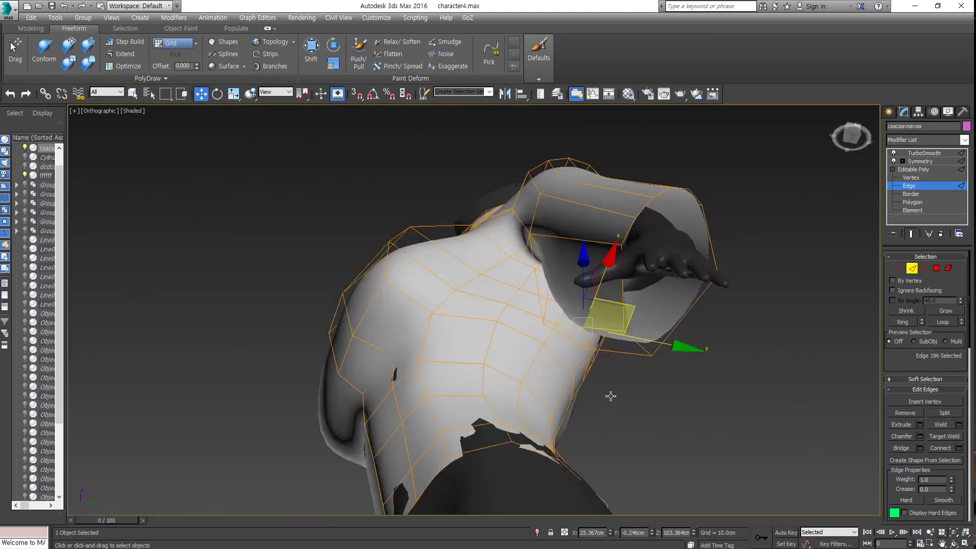
key("shift+z")
key("ctrl+z")
key("shift+z")
Step: Return to a front view of the torso and sleeve and close in on the armpit
key("shift+z")
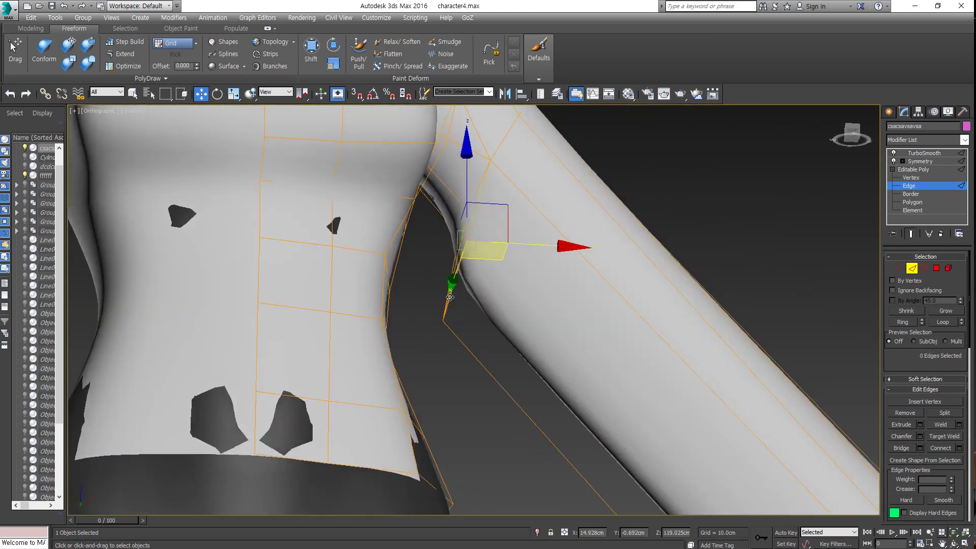
key("shift+z")
key("shift+z")
key("ctrl+z")
key("shift+z")
key("shift+z")
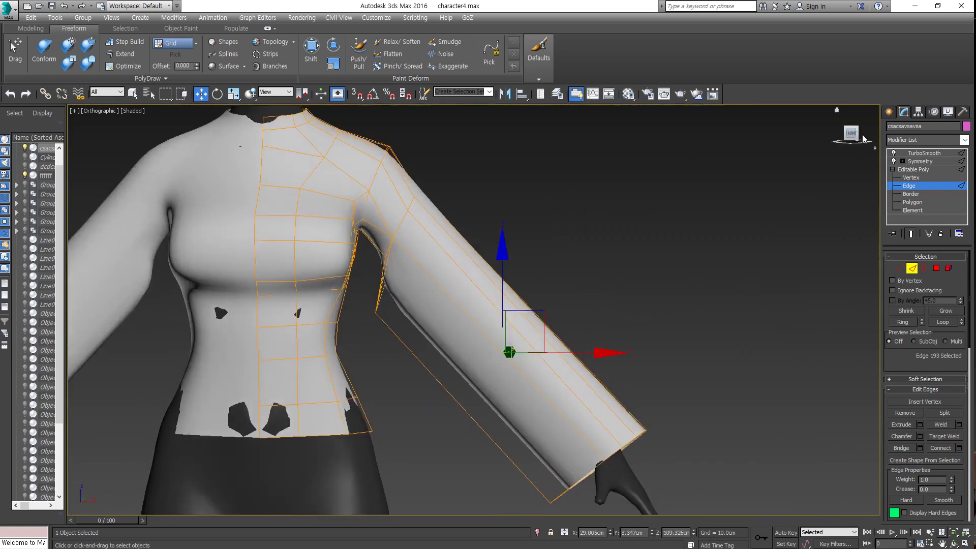
key("shift+z")
key("shift+z")
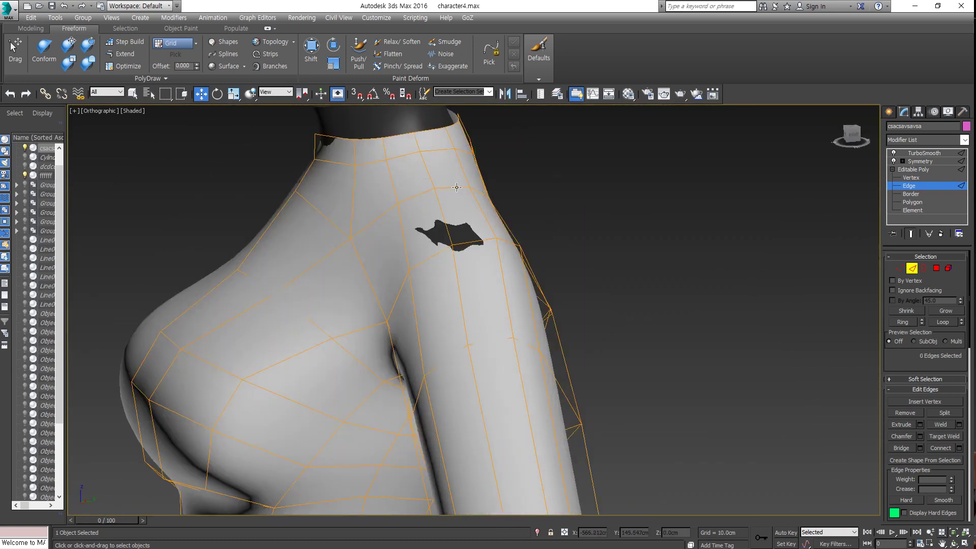
key("ctrl+z")
key("shift+z")
key("shift+z")
key("shift+z")
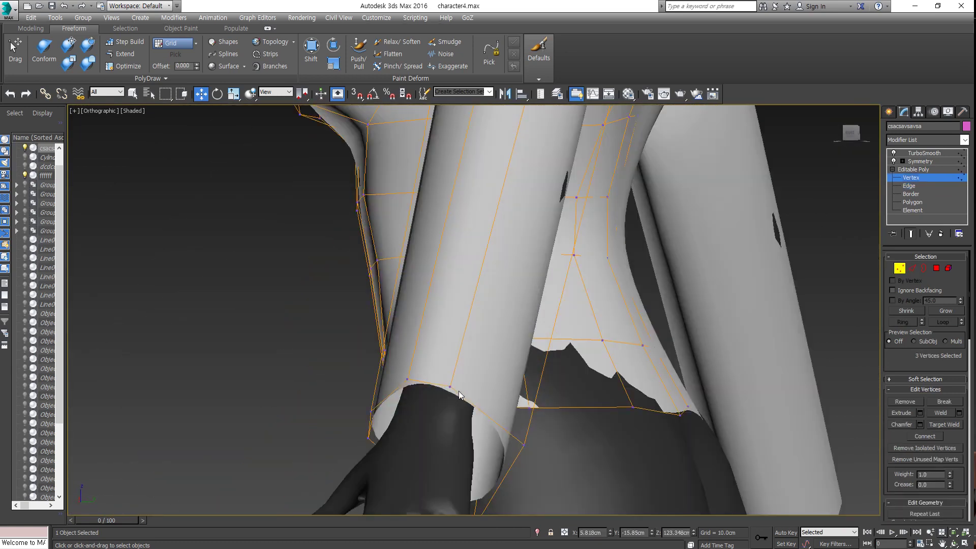
key("shift+z")
key("shift+z")
key("shift+z")
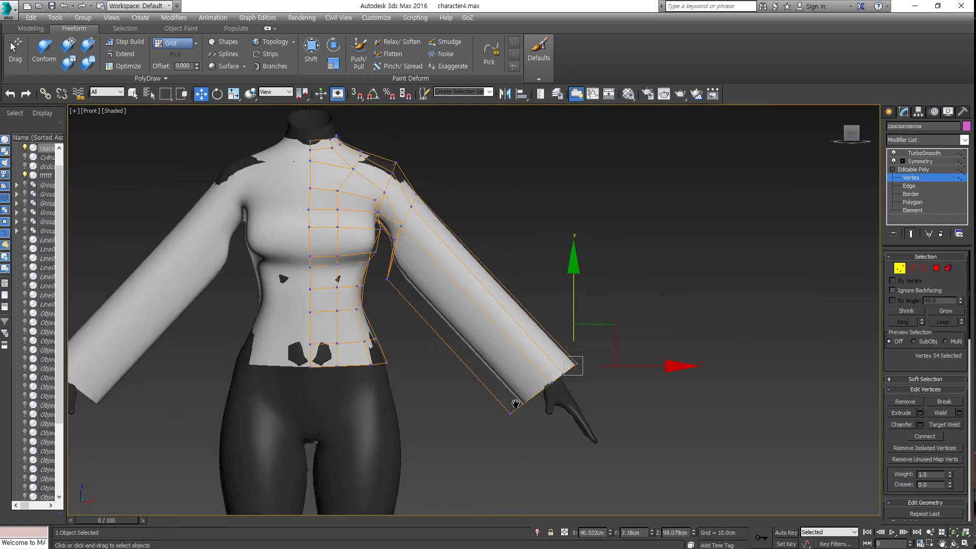
Step: Marquee-select the sleeve cuff vertices and preview the smoothed bell sleeves
left_click_drag(449, 400, 535, 450)
key("ctrl+z")
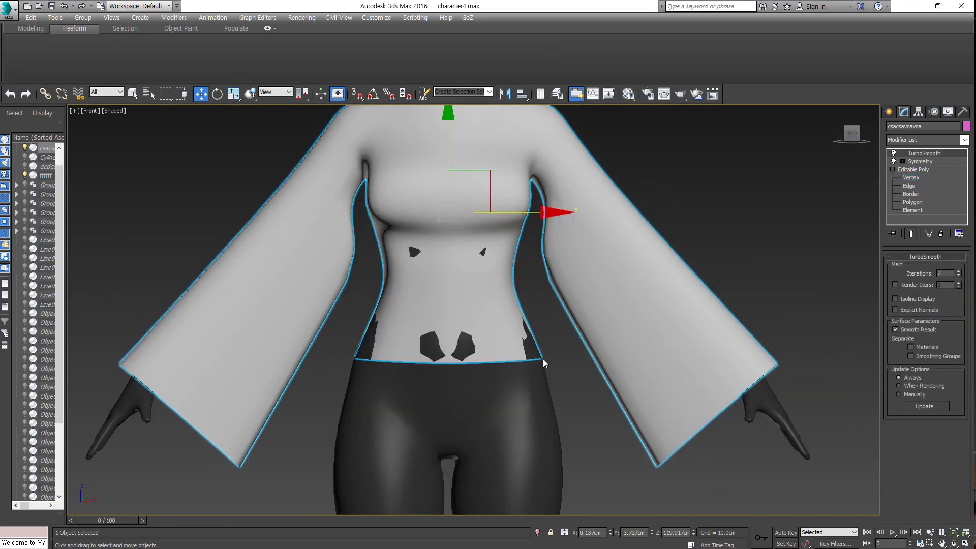
key("shift+z")
key("shift+z")
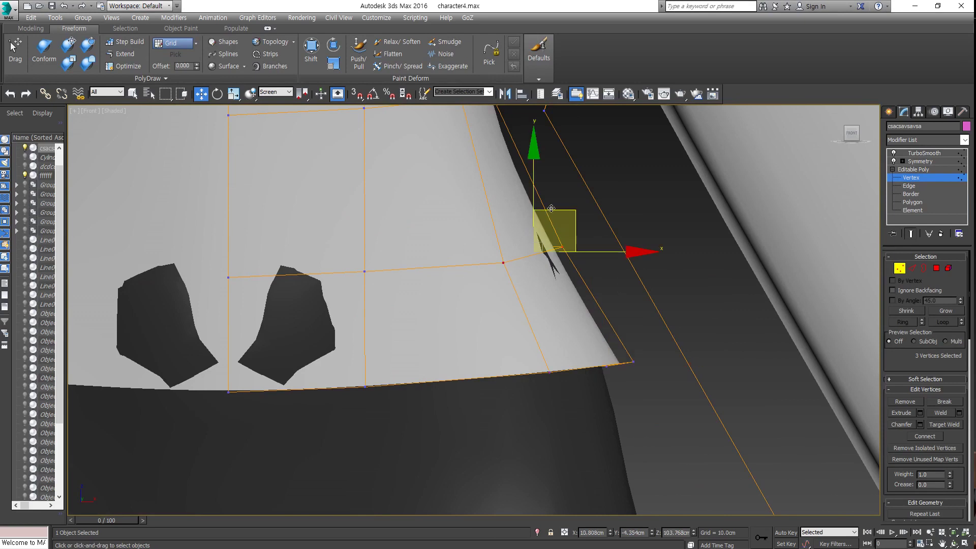
key("shift+z")
key("shift+z")
Step: Select the waist-side vertices and reframe the torso and sleeve from the front
key("shift+z")
left_click_drag(398, 222, 438, 316)
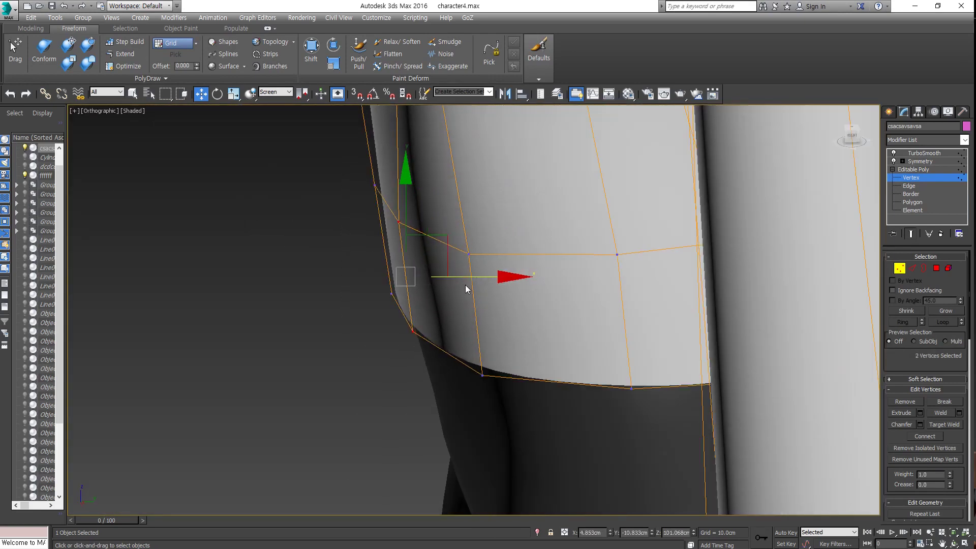
key("shift+z")
key("shift+z")
key("shift+z")
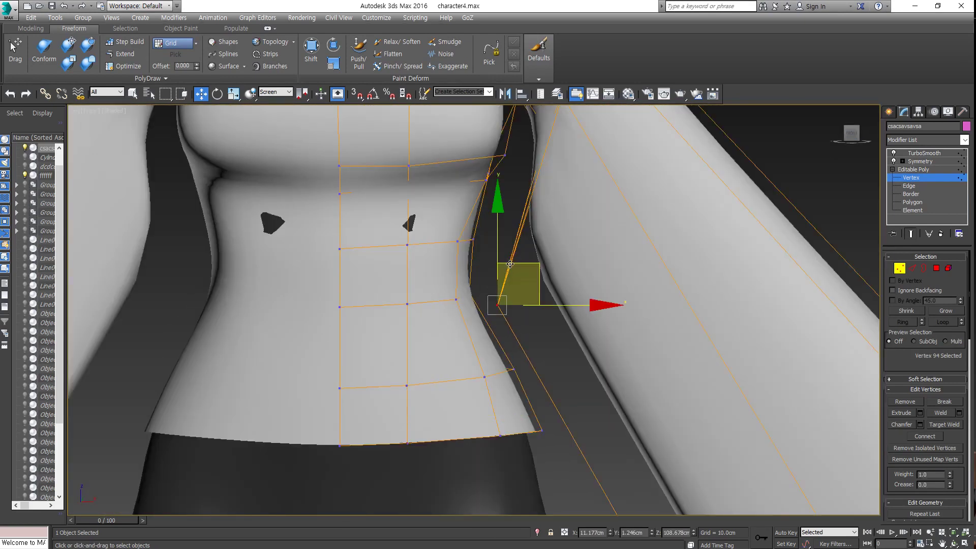
key("shift+z")
key("shift+z")
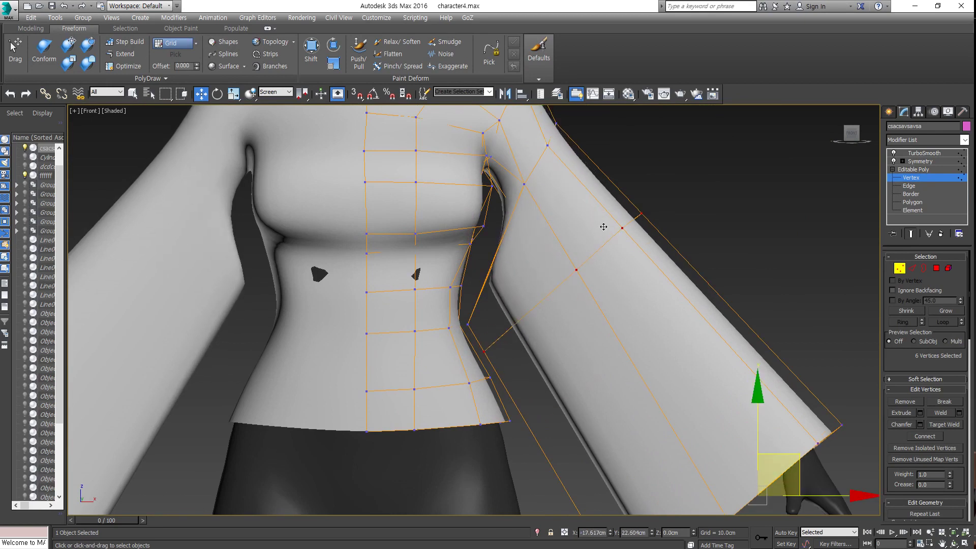
key("shift+z")
key("shift+z")
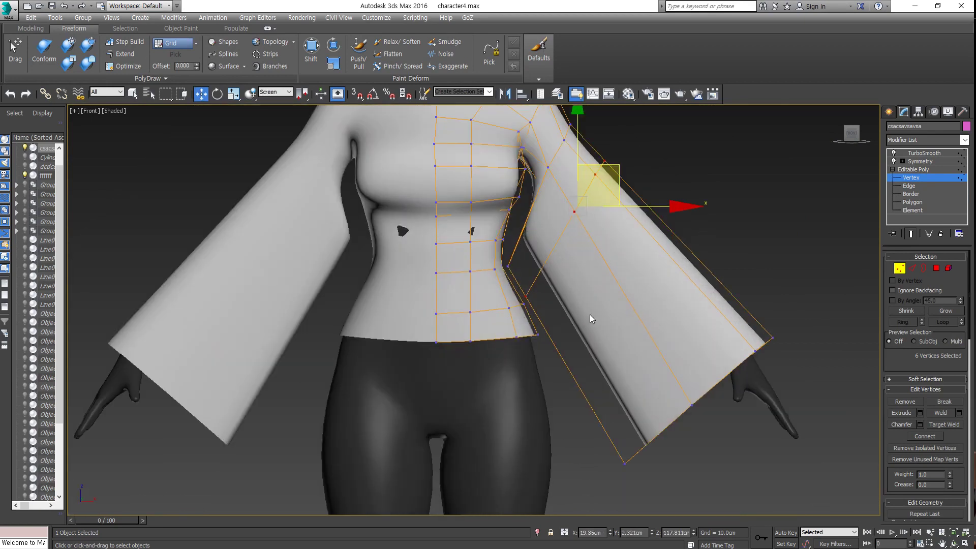
key("shift+z")
left_click(937, 268)
key("shift+z")
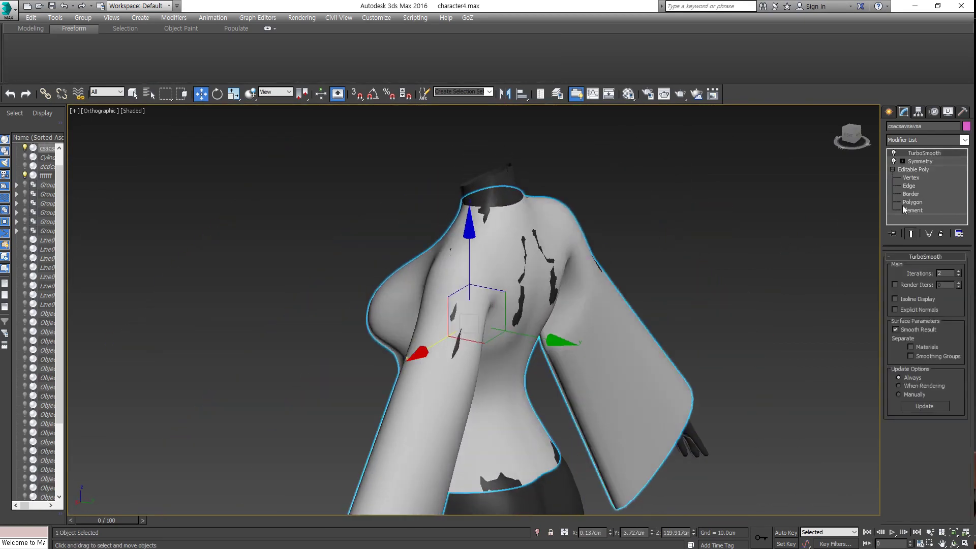
key("shift+z")
Step: Inspect the shirt's upper back and shoulder, then clear the selection
key("shift+z")
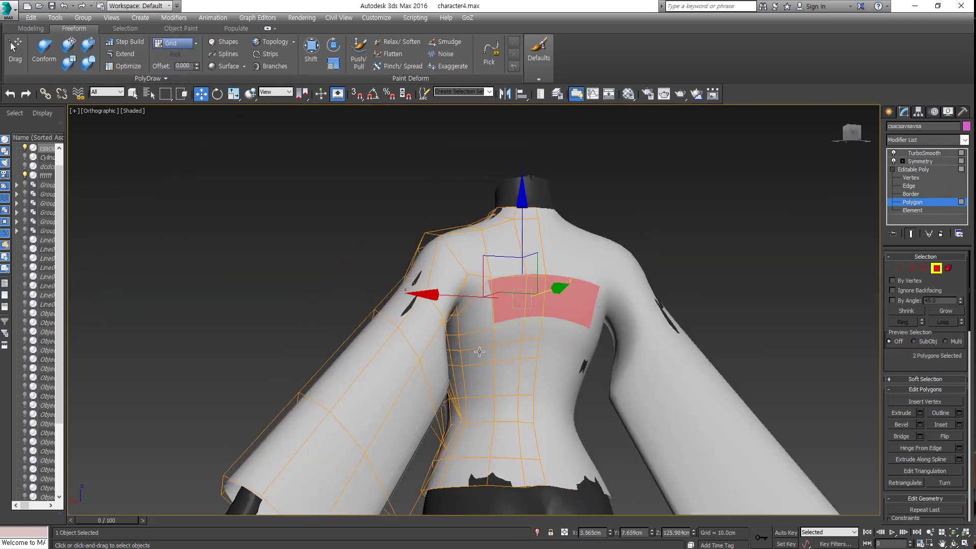
key("shift+z")
left_click(529, 337)
key("shift+z")
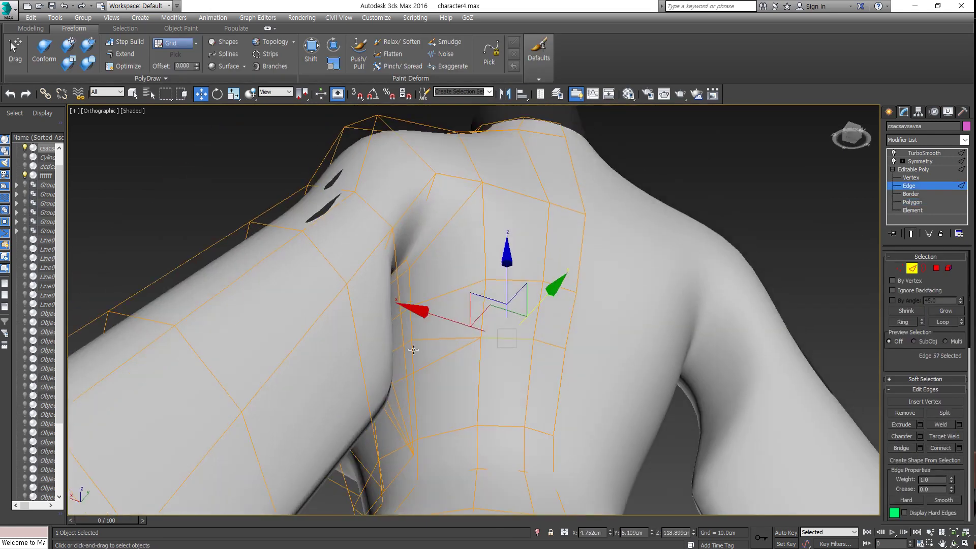
key("shift+z")
key("shift+z")
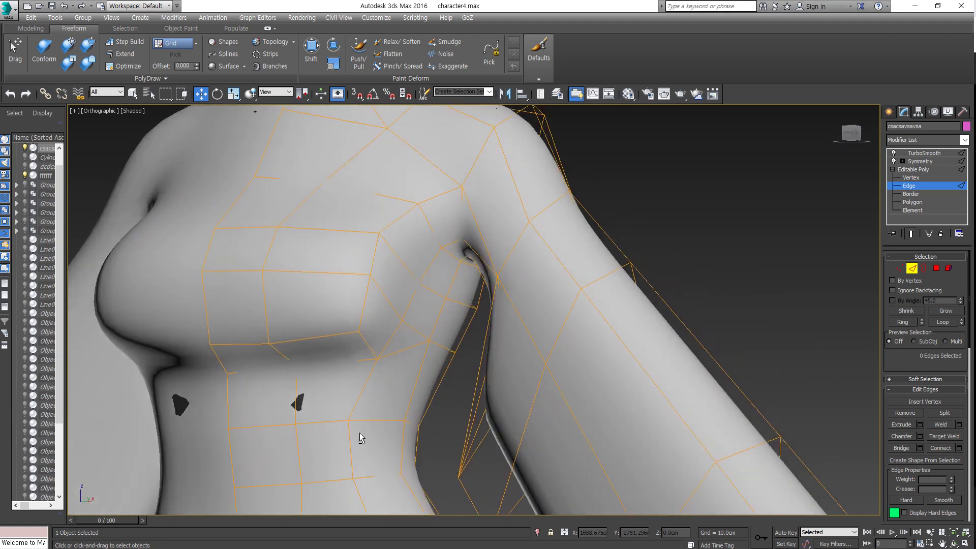
key("shift+z")
Step: Reselect the shirt mesh and select its bottom hem edges in Edge mode with Move active
key("shift+z")
key("ctrl+d")
key("shift+z")
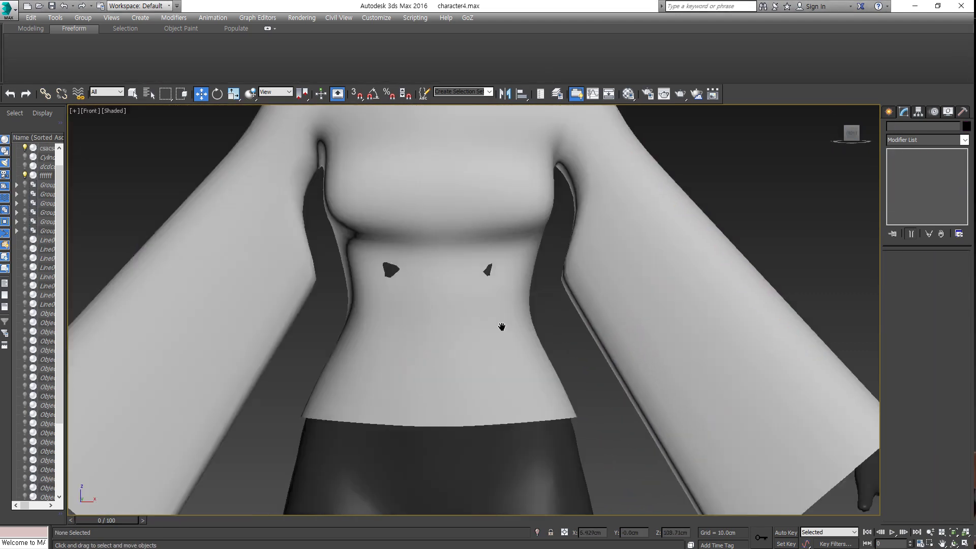
left_click(421, 197)
key("1")
key("shift+z")
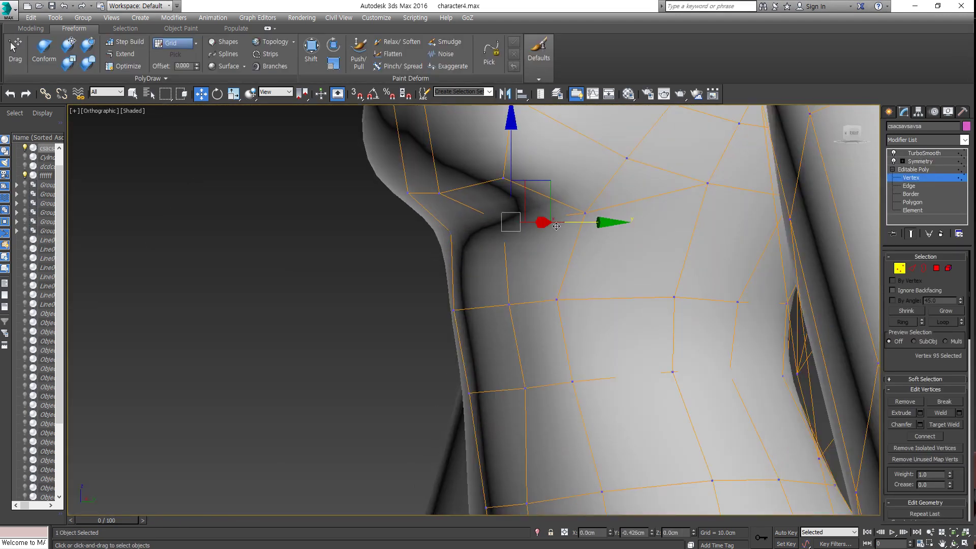
key("shift+z")
key("shift+z")
key("shift+z")
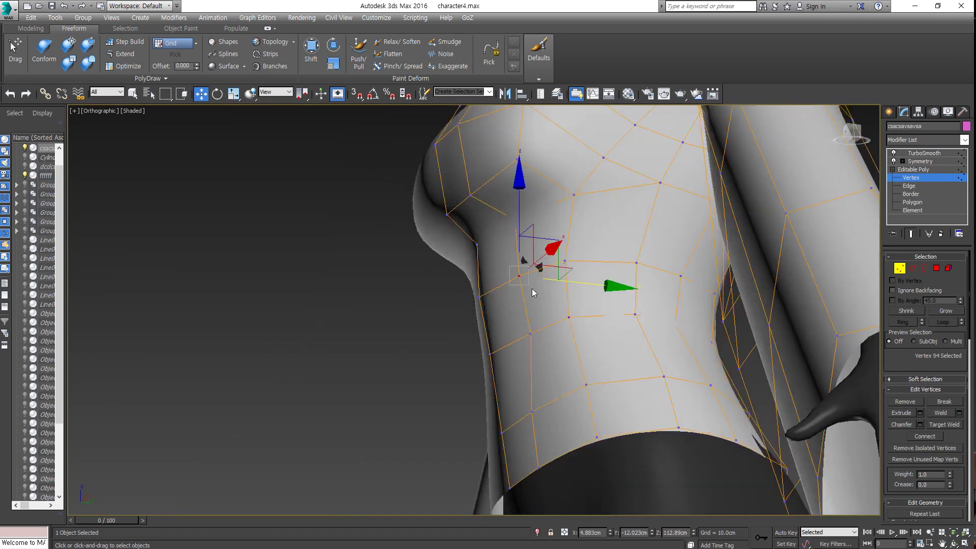
key("shift+z")
key("shift+z")
key("shift+z")
key("shift+z")
key("2")
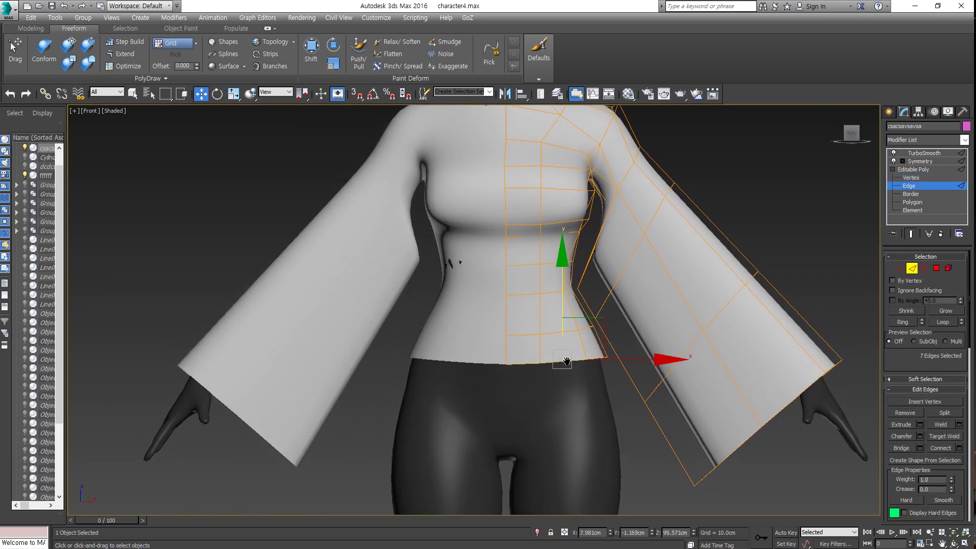
key("shift+z")
key("r")
key("w")
scroll(548, 352, "down", 3)
Step: Drag the hem down into a long dress and inspect the hips, back and sleeve joins
left_click_drag(580, 294, 590, 407, "shift")
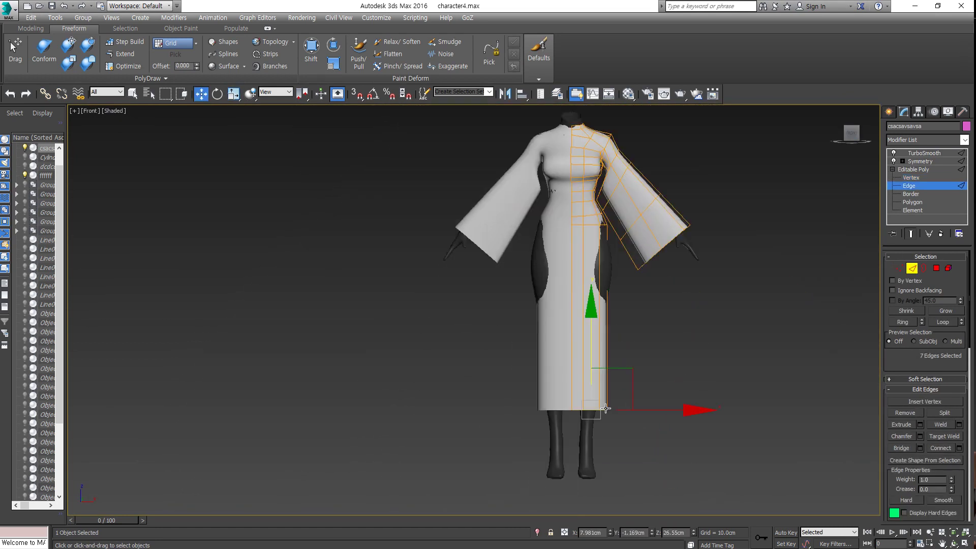
scroll(608, 395, "up", 3)
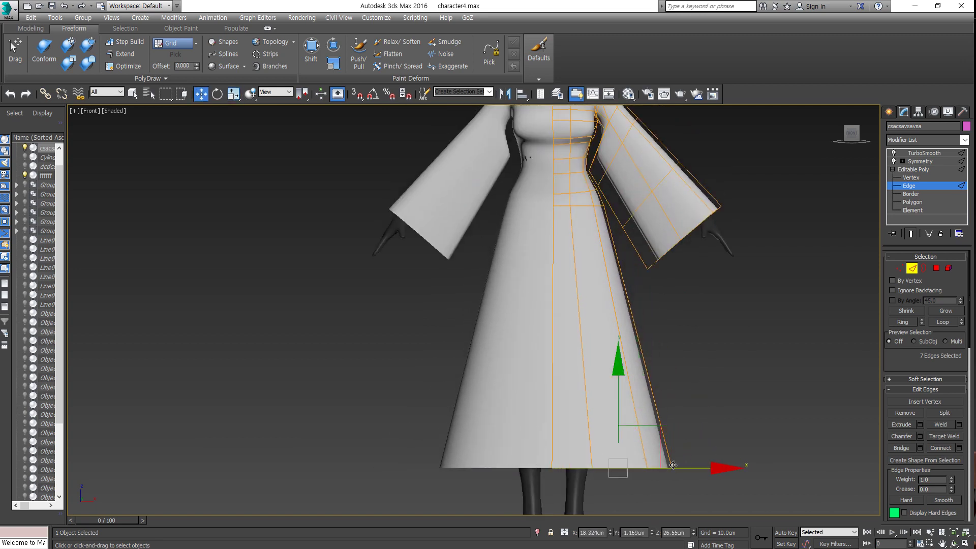
key("shift+z")
key("shift+z")
key("shift+z")
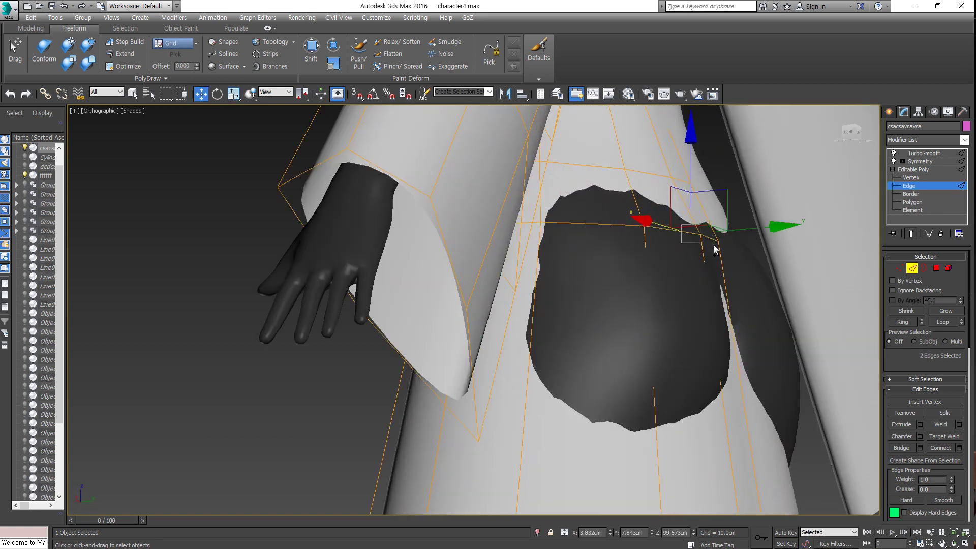
key("shift+z")
key("shift+z")
key("shift+z")
key("shift+z")
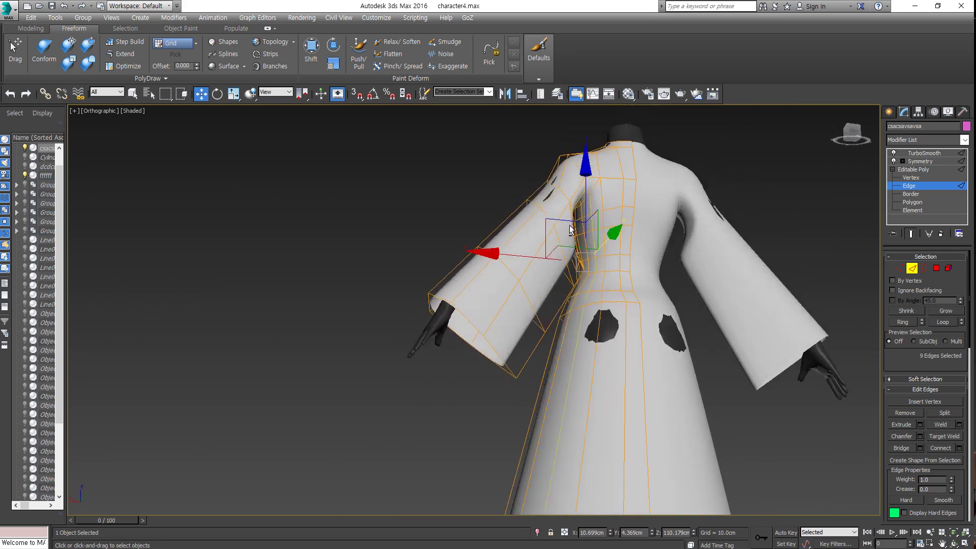
key("shift+z")
key("shift+z")
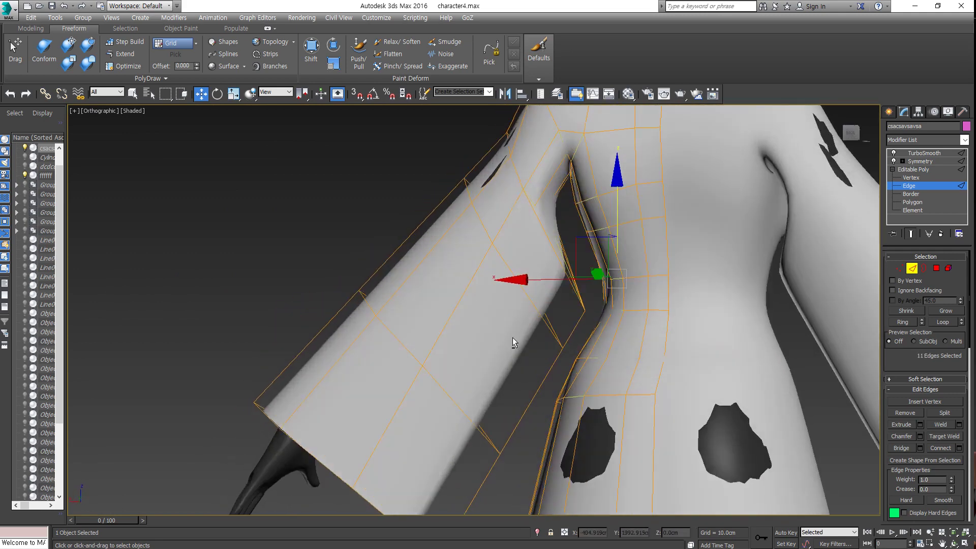
key("shift+z")
key("shift+z")
key("shift+z")
key("shift+z")
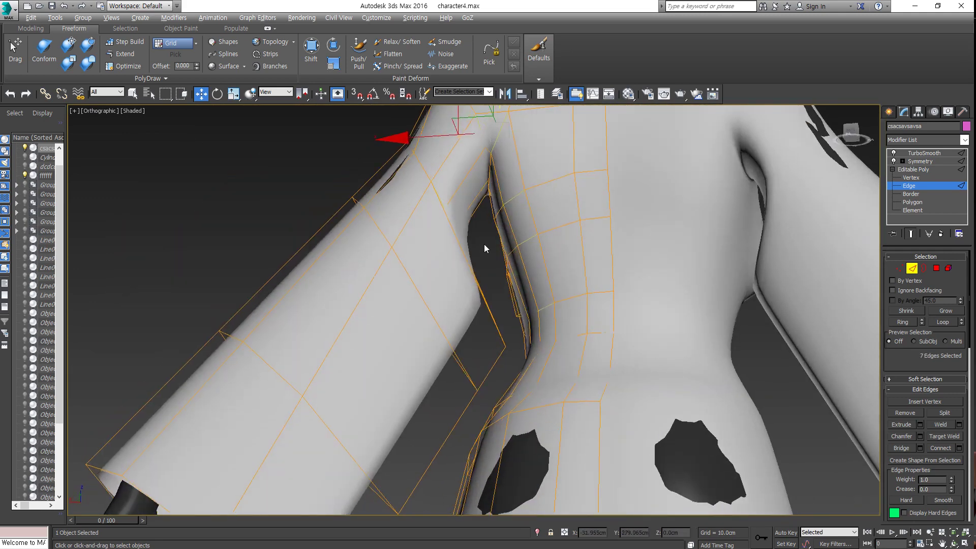
key("shift+z")
key("shift+z")
key("shift+z")
key("shift+z")
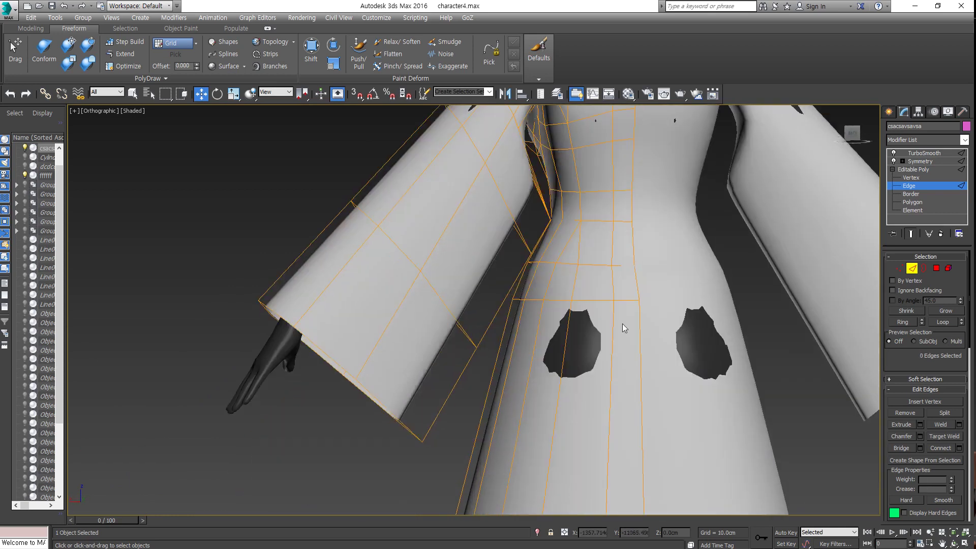
key("shift+z")
key("shift+z")
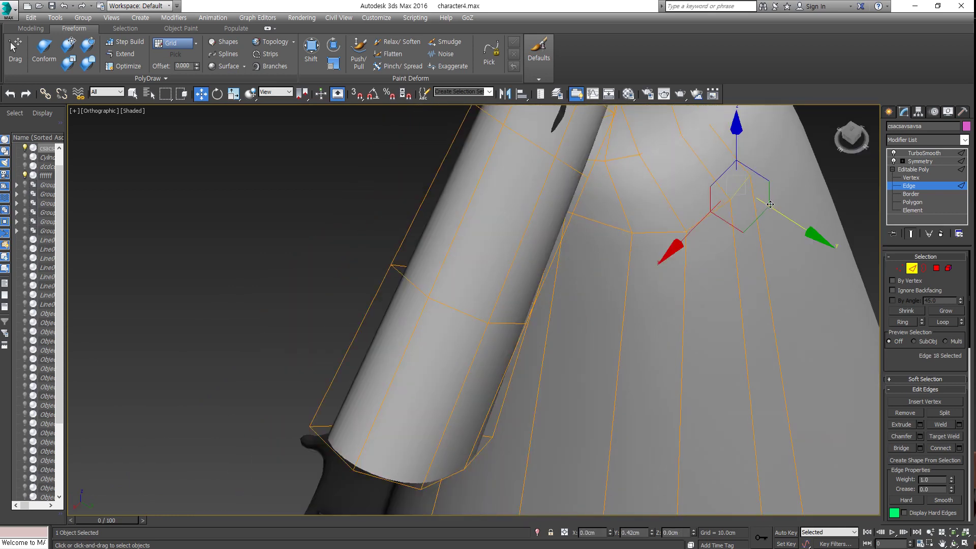
key("shift+z")
key("shift+z")
key("shift+z")
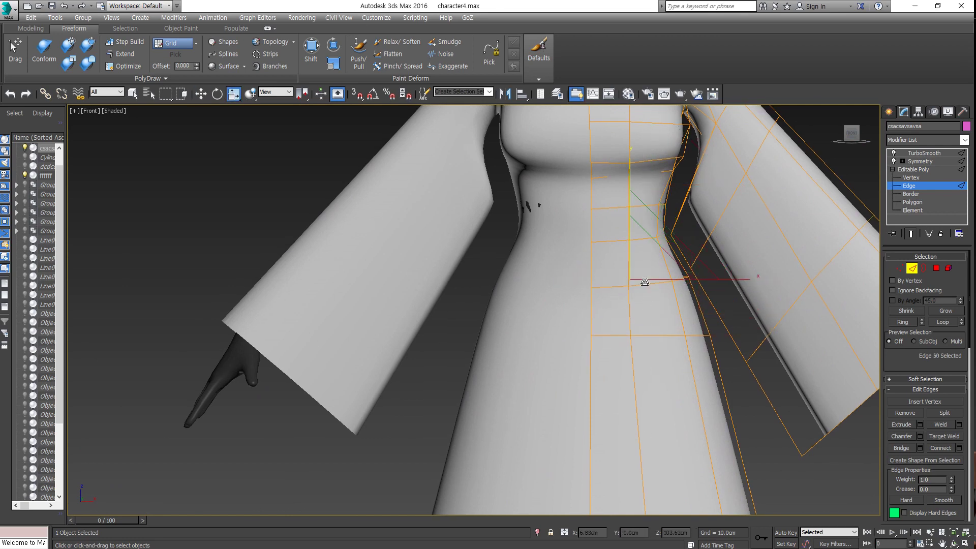
Step: Preview the smoothed full-length dress and turn on See-Through display (Alt+X)
key("shift+z")
key("shift+z")
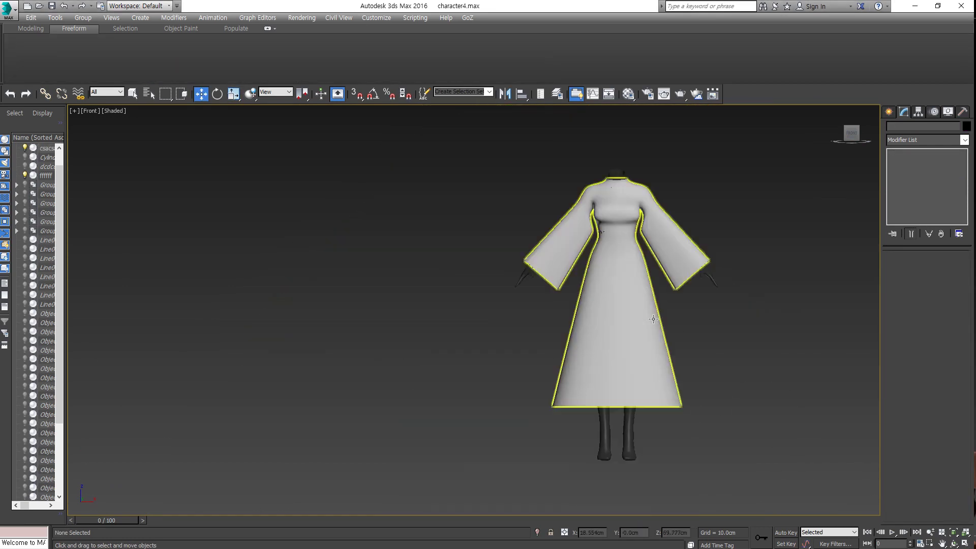
key("ctrl+z")
key("shift+z")
key("shift+z")
key("alt+x")
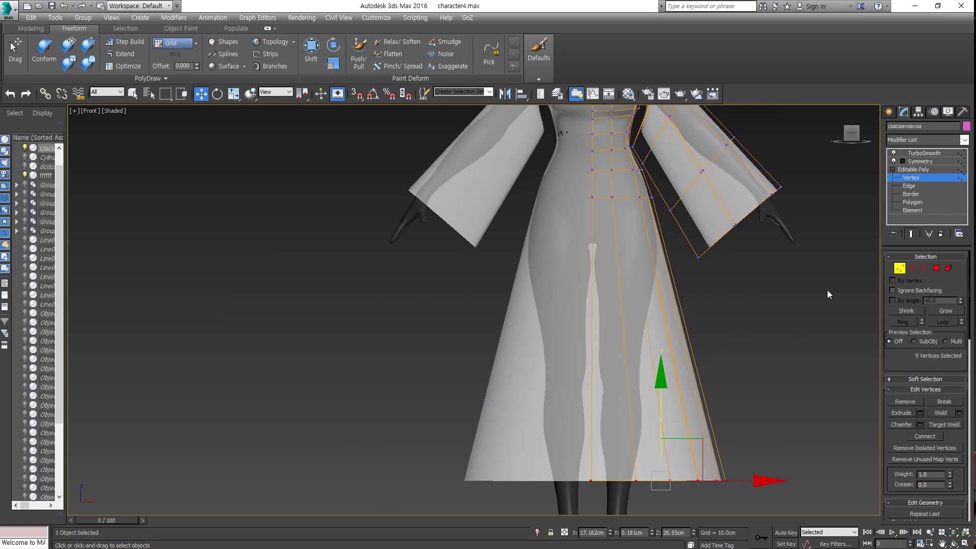
key("shift+z")
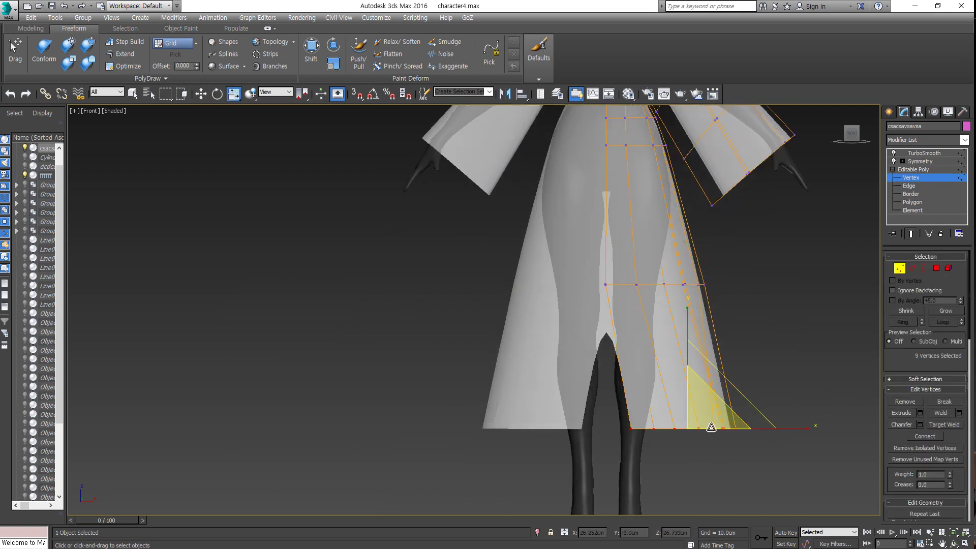